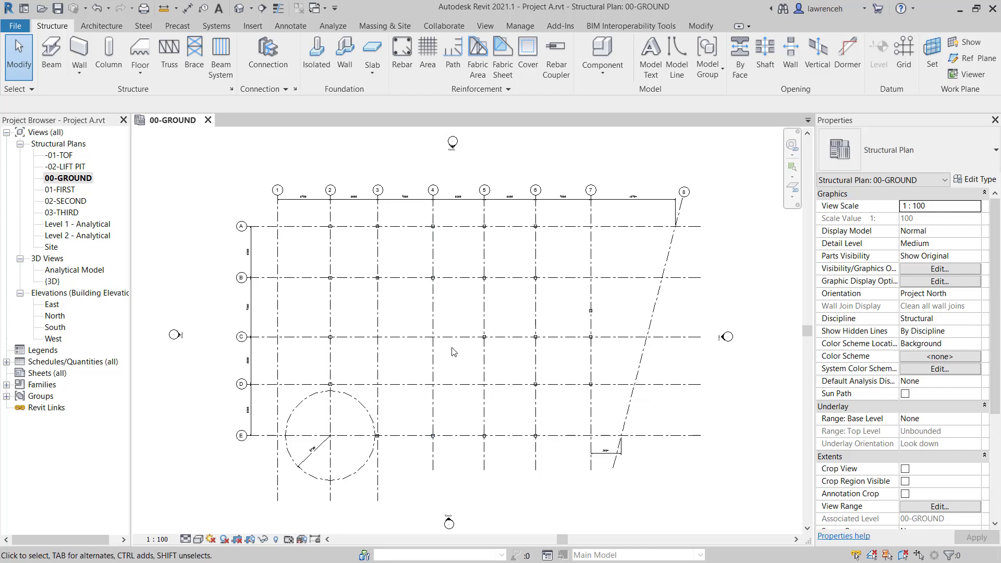
# - Open the Material Browser from the Manage tab and move it aside
pyautogui.click(520, 26)
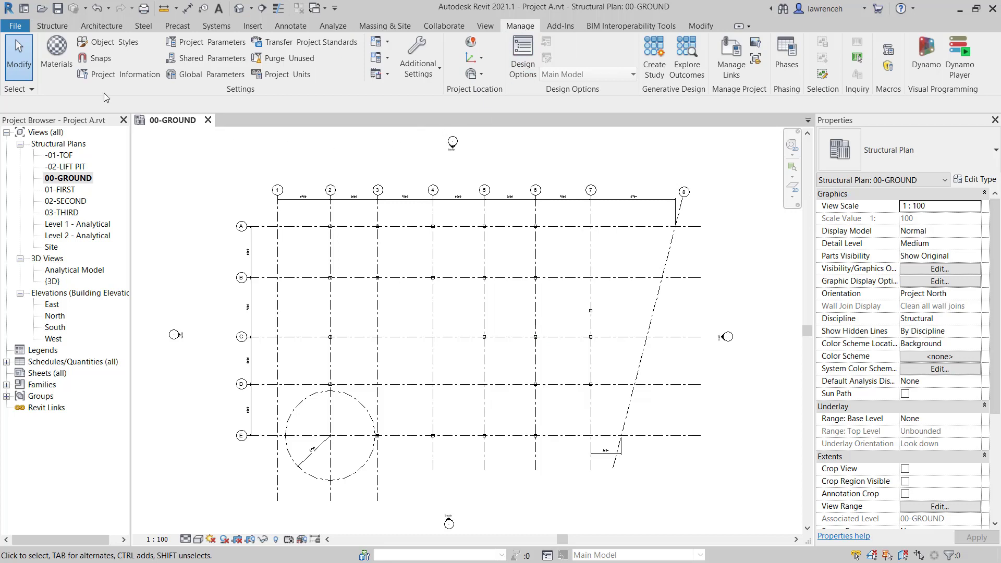
pyautogui.click(56, 57)
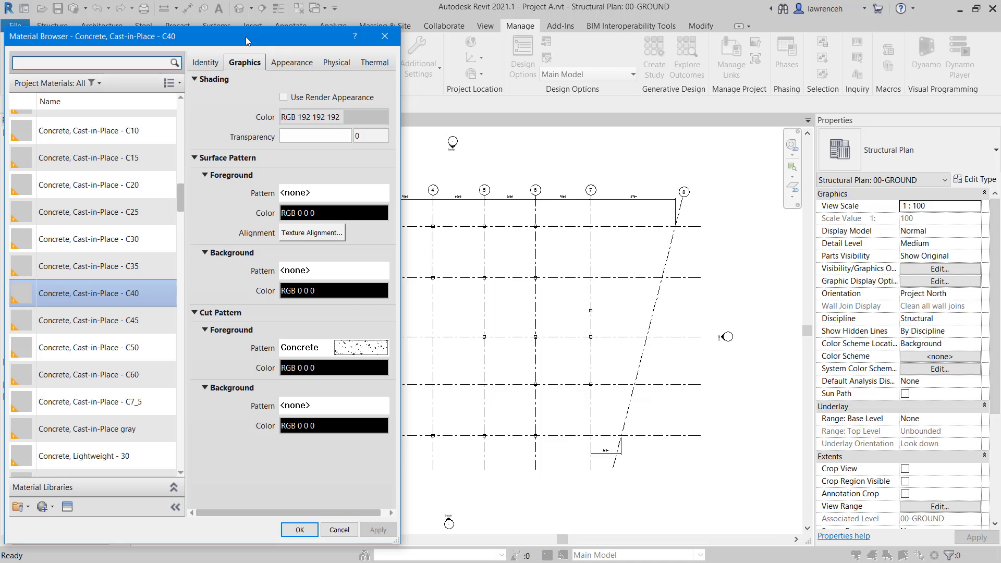
pyautogui.moveTo(246, 37); pyautogui.dragTo(484, 31)
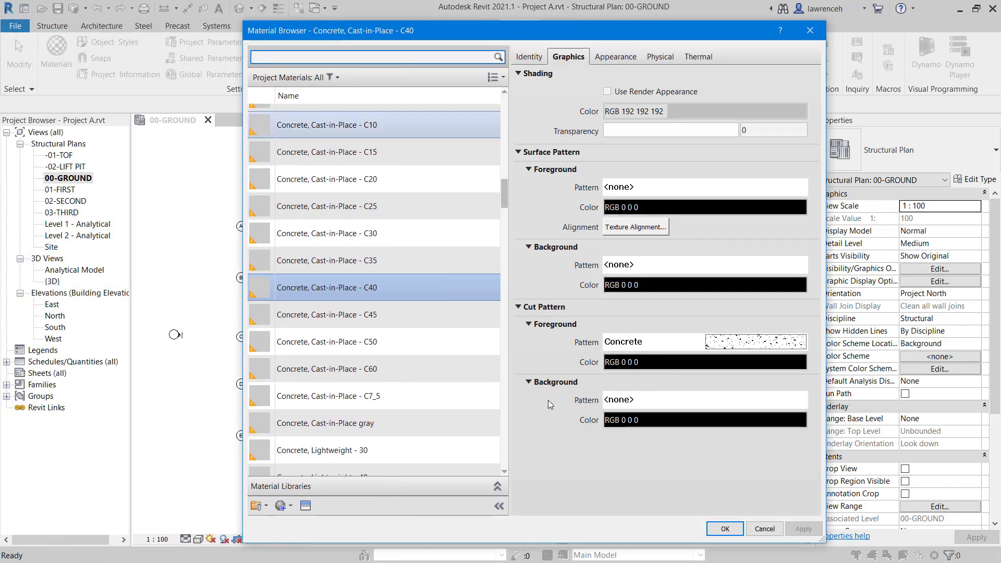
# - Browse the Home and AEC Materials libraries and their category folders
pyautogui.click(498, 487)
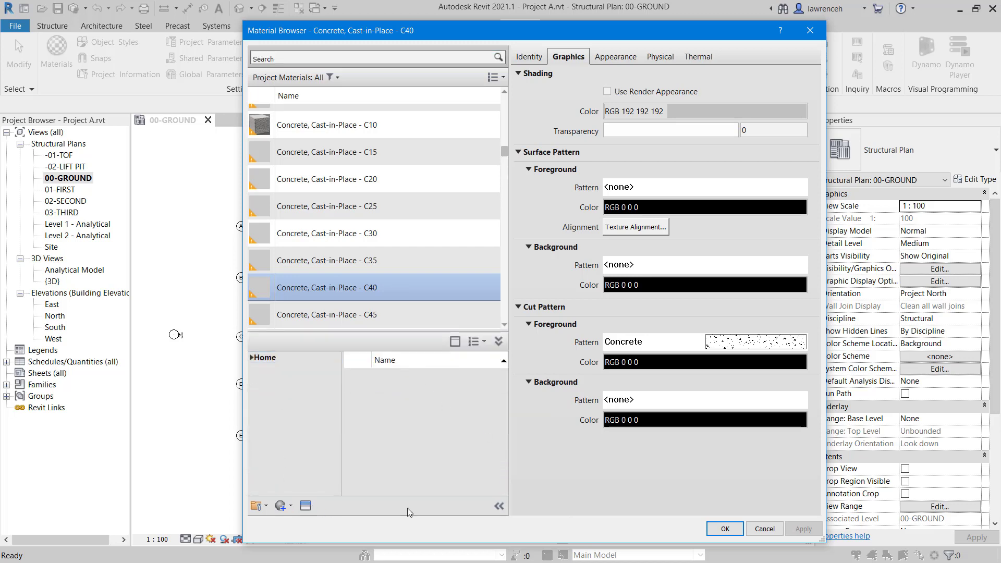
pyautogui.click(250, 359)
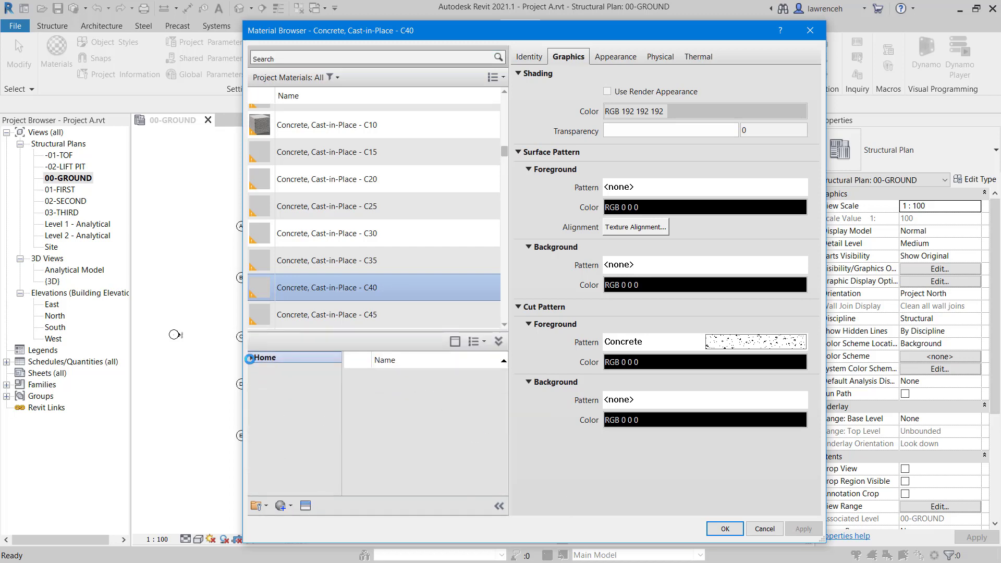
pyautogui.click(252, 383)
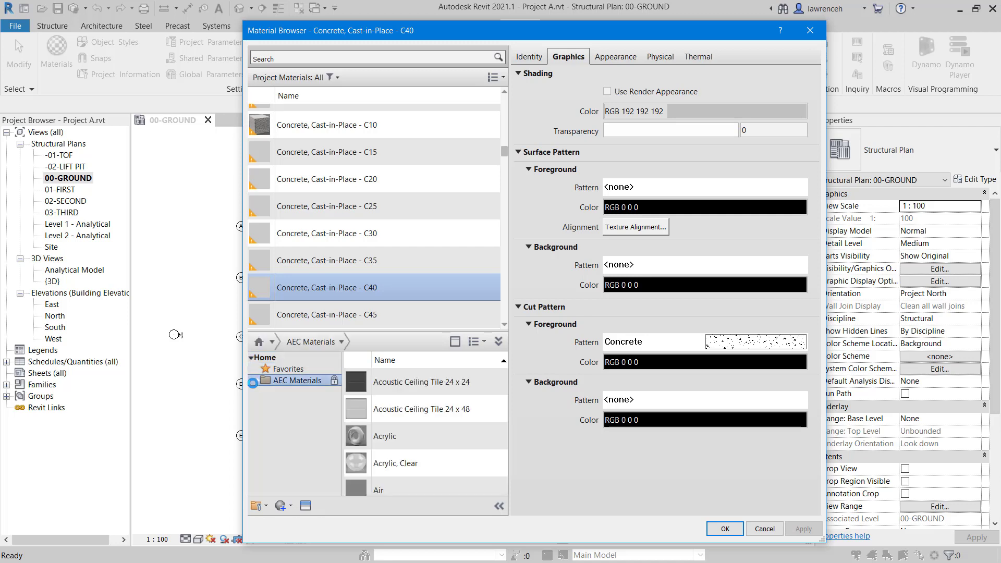
pyautogui.scroll(-5, 472, 436)
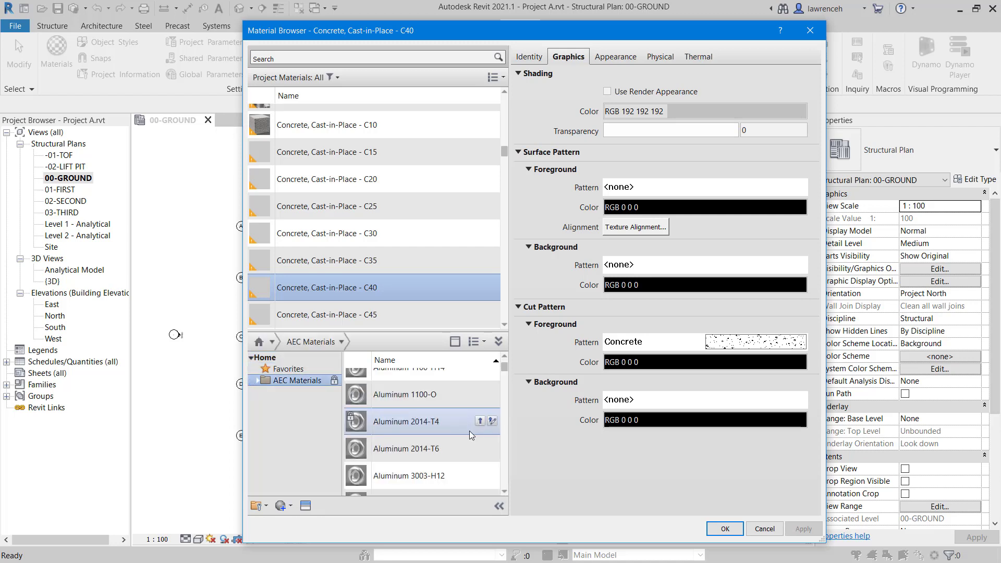
pyautogui.scroll(5, 472, 435)
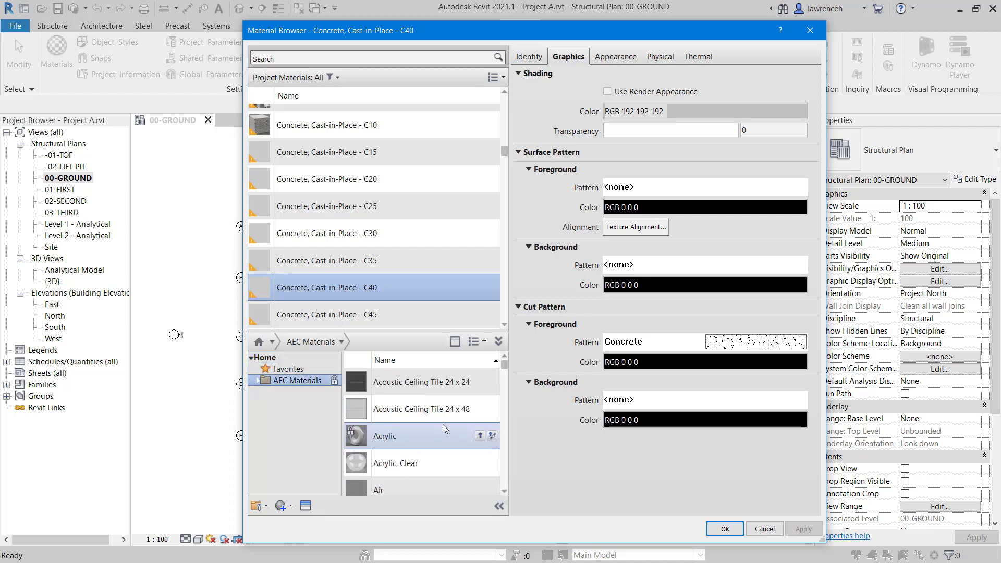
pyautogui.click(256, 383)
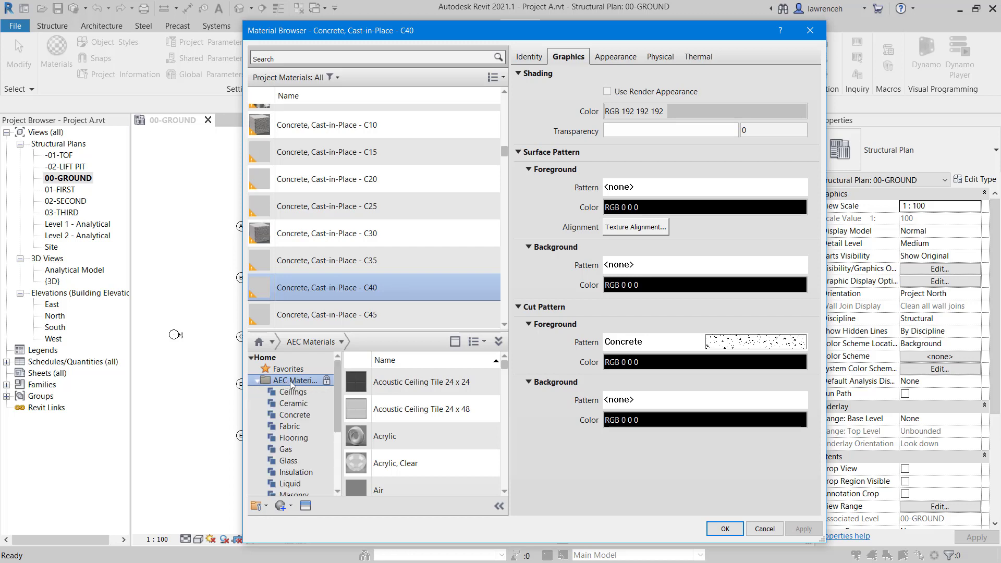
pyautogui.click(507, 390)
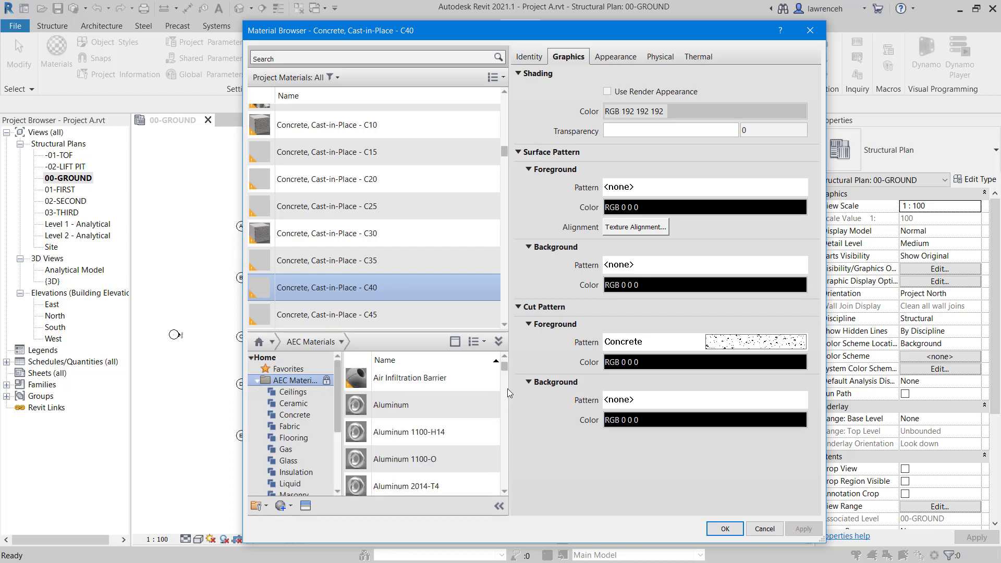
pyautogui.moveTo(508, 389); pyautogui.dragTo(506, 360)
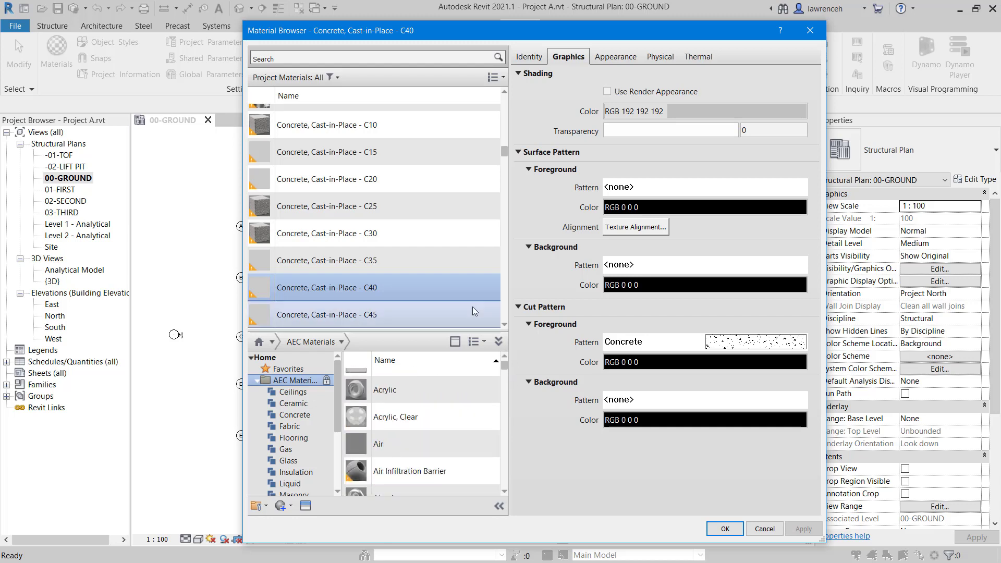
pyautogui.scroll(1, 375, 235)
pyautogui.scroll(-1, 334, 208)
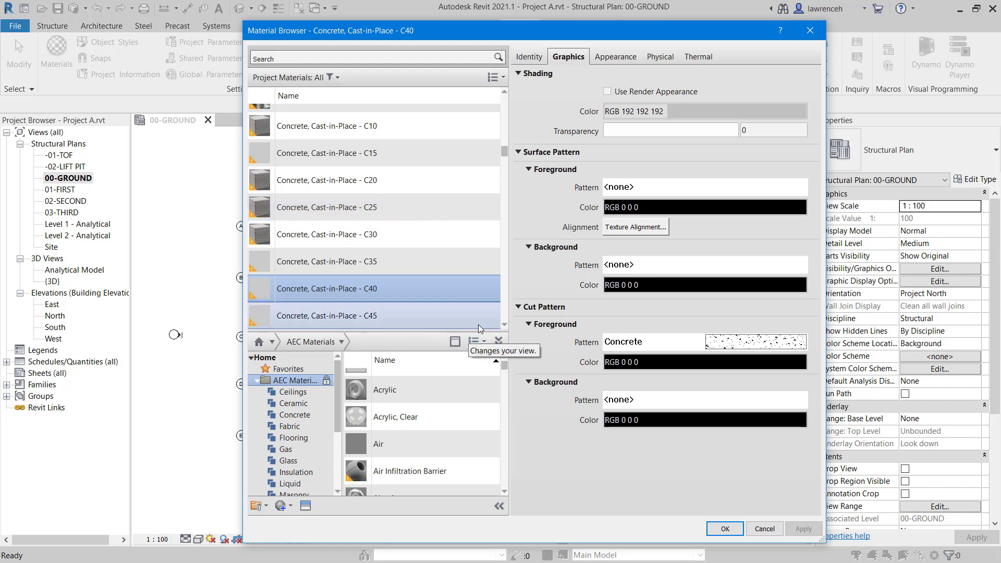
# - Collapse the libraries to list the project's Concrete, Cast-in-Place materials C10 to C60
pyautogui.click(502, 340)
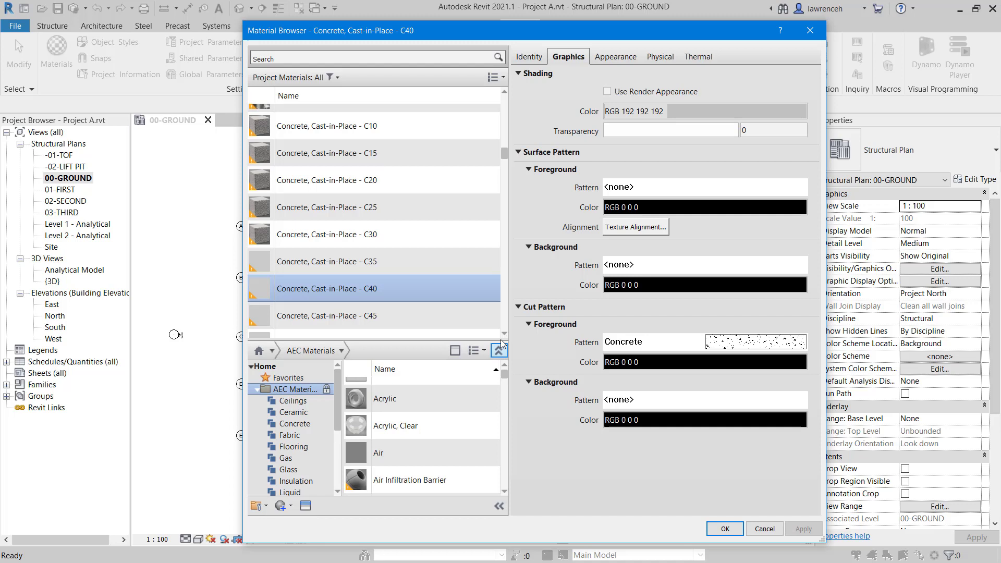
pyautogui.scroll(1, 483, 280)
pyautogui.click(336, 59)
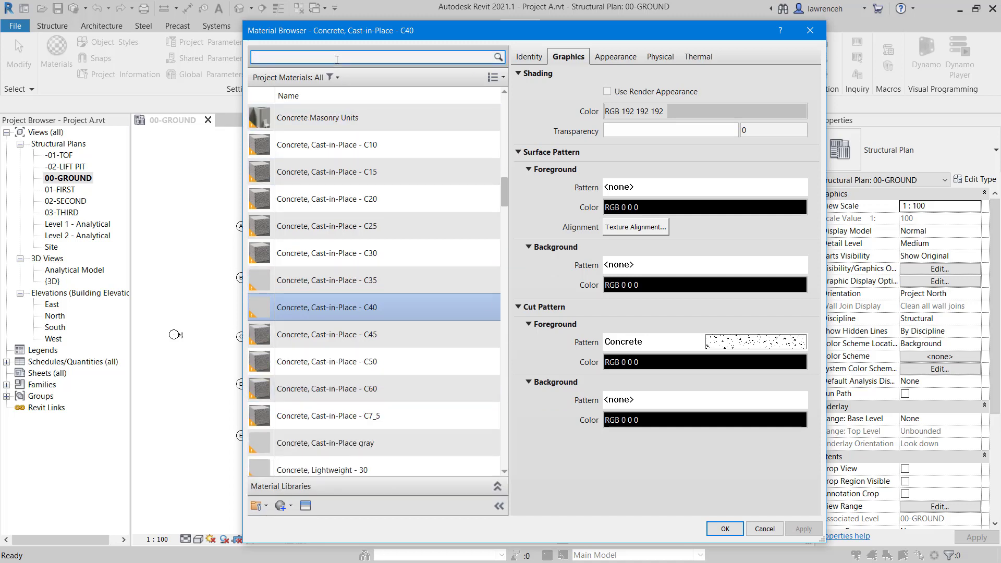
# - Filter materials by 'c40', select Concrete, Cast-in-Place - C40, and check its Identity and Graphics
pyautogui.write('c40')
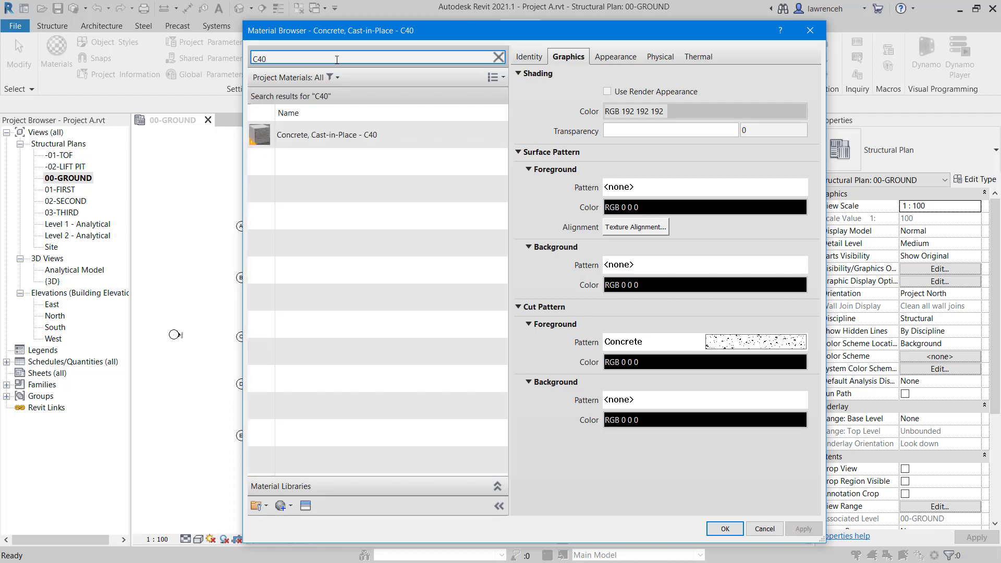
pyautogui.click(334, 135)
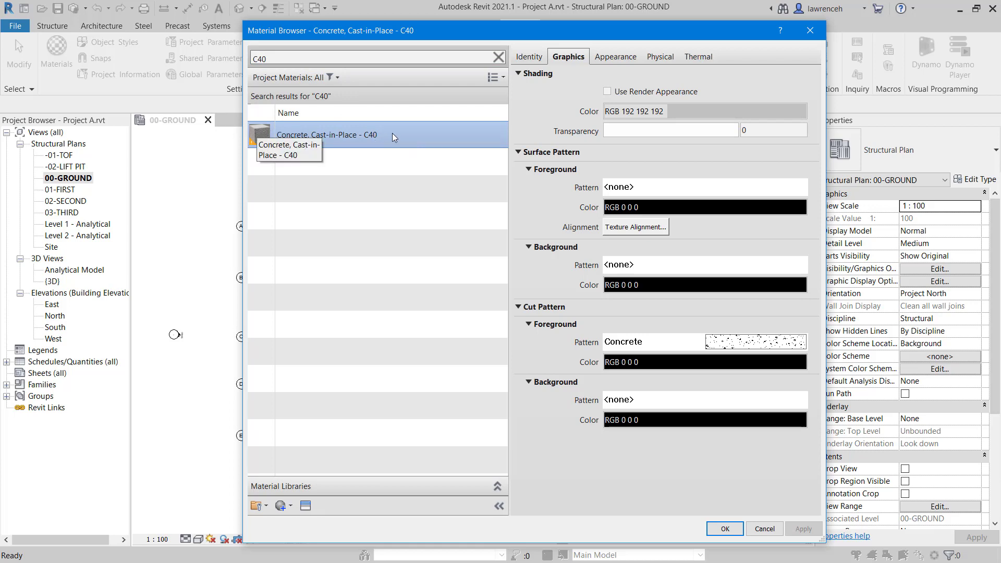
pyautogui.moveTo(523, 35); pyautogui.dragTo(494, 35)
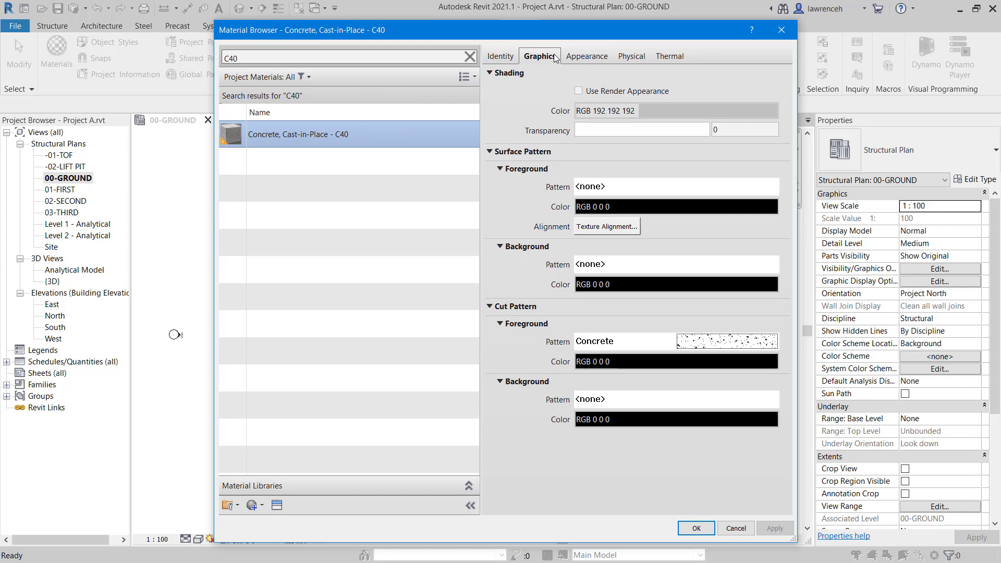
pyautogui.click(516, 56)
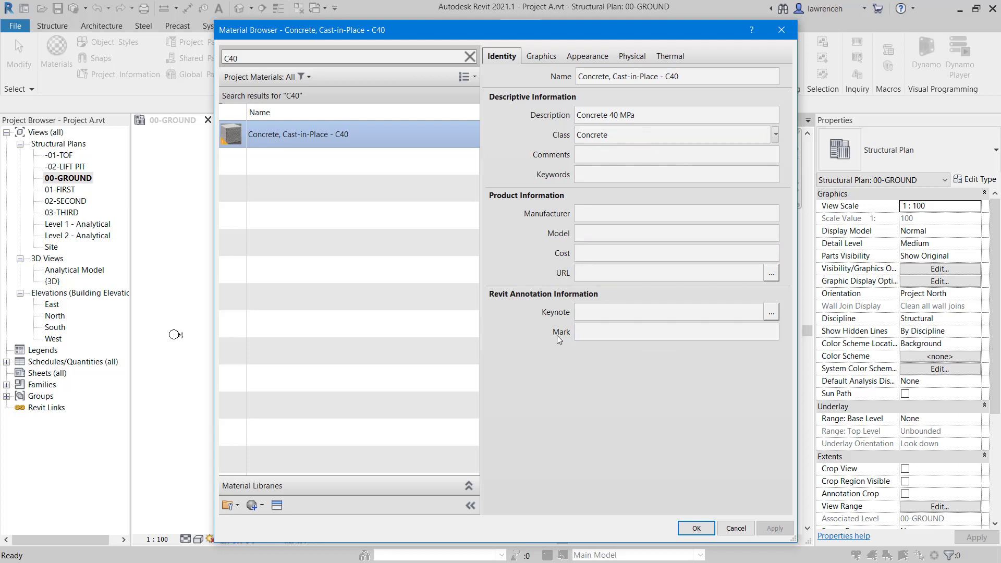
pyautogui.click(540, 57)
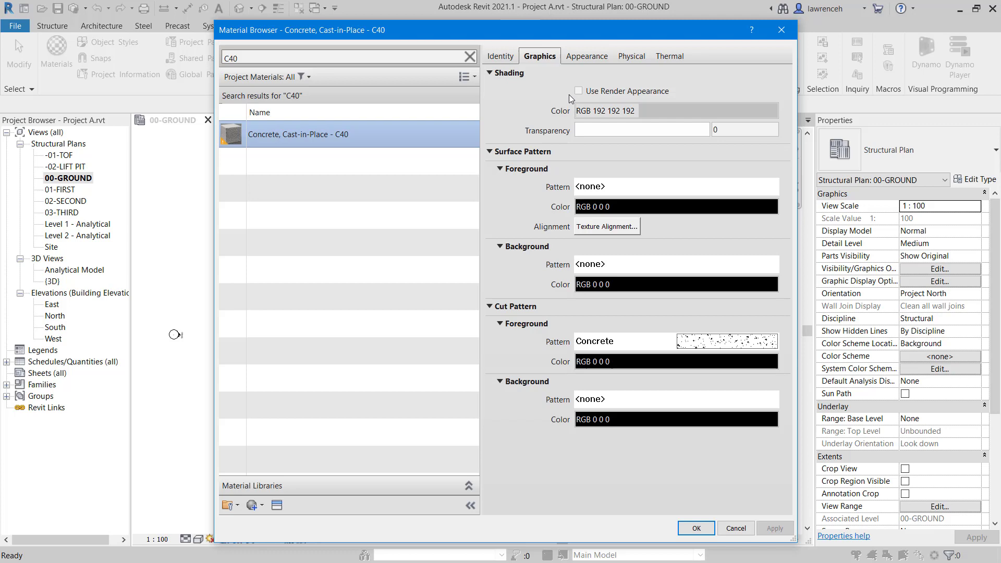
# - Replace the C40 appearance asset with Concrete - Cast in Place, found by searching 'concrete'
pyautogui.click(584, 61)
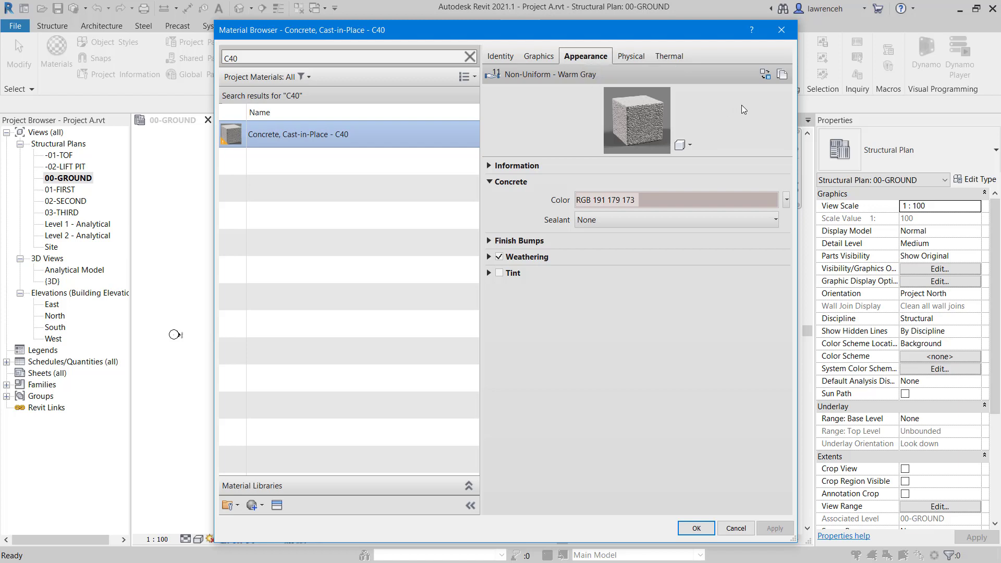
pyautogui.click(766, 75)
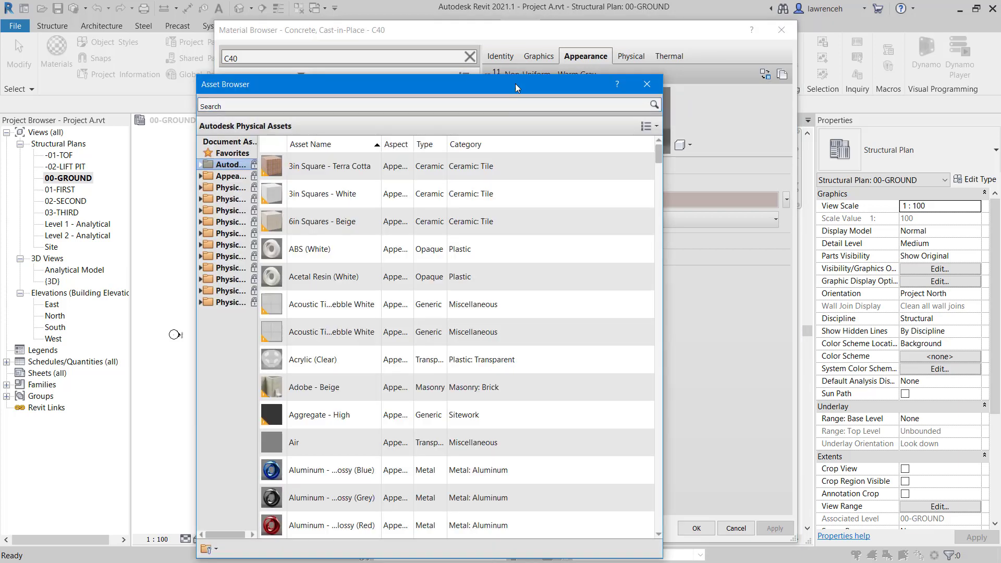
pyautogui.moveTo(529, 79); pyautogui.dragTo(595, 42)
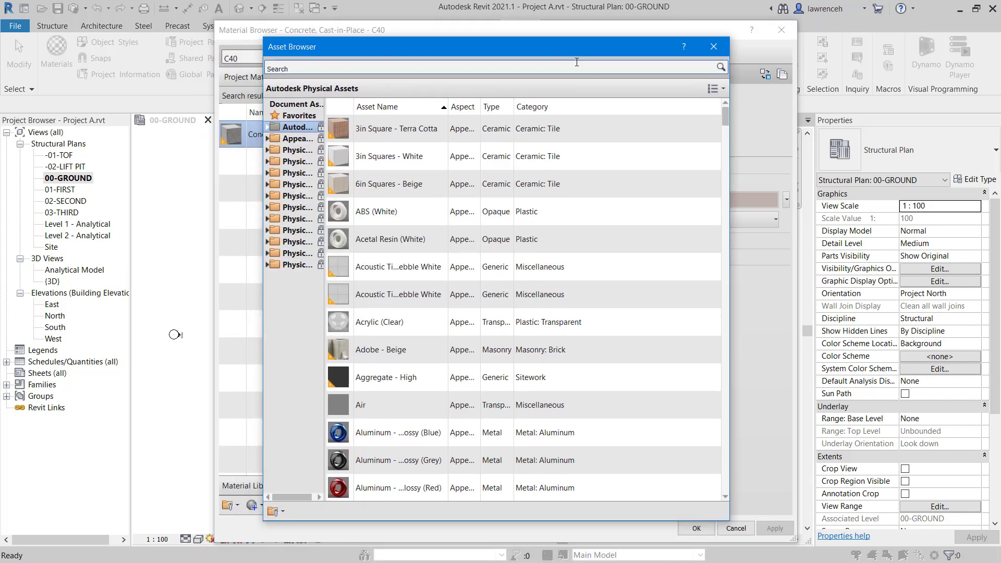
pyautogui.click(334, 67)
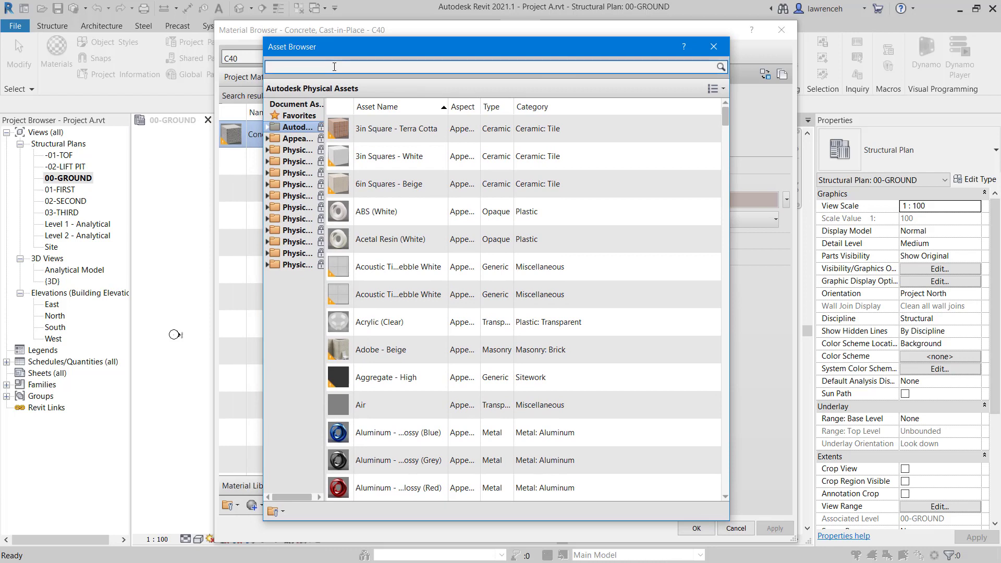
pyautogui.write('concrete')
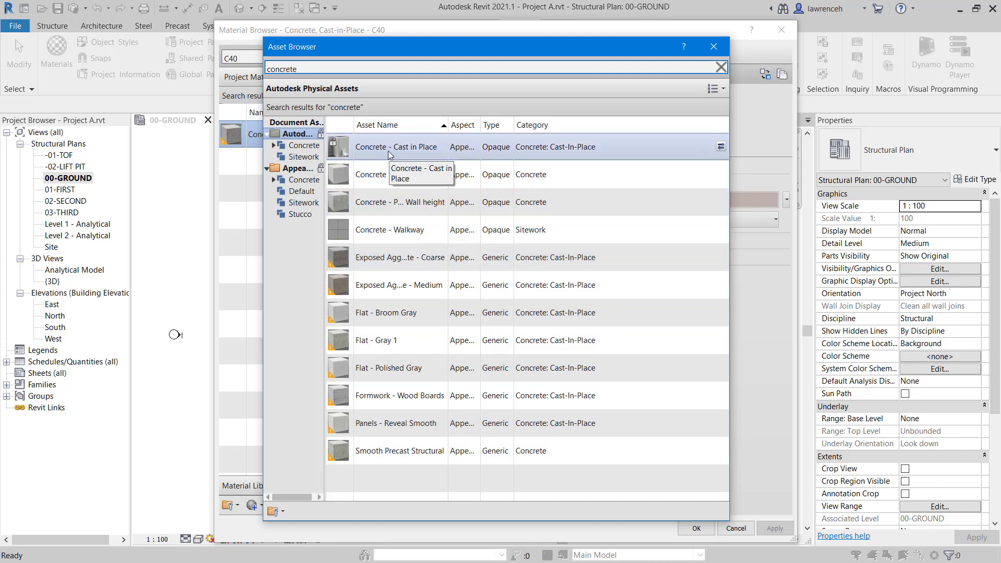
pyautogui.moveTo(522, 51); pyautogui.dragTo(540, 263)
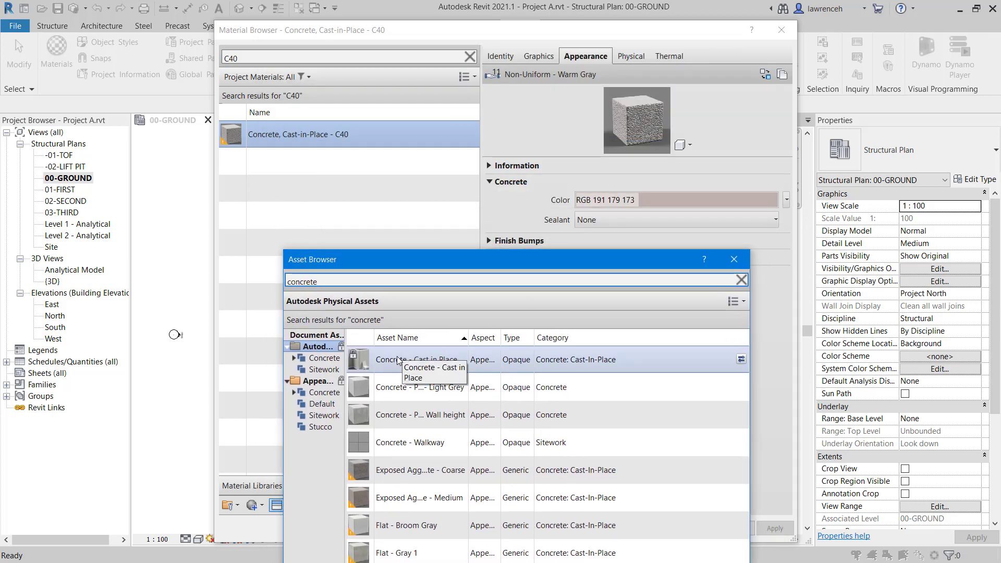
pyautogui.doubleClick(398, 359)
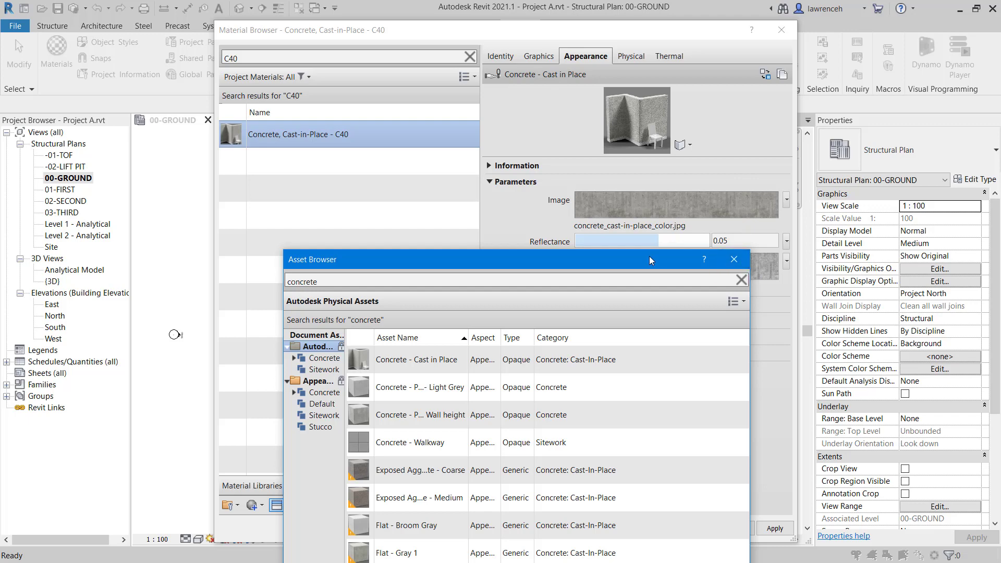
# - Preview the C40 appearance on a cube and review its 40 MPa physical properties
pyautogui.click(734, 260)
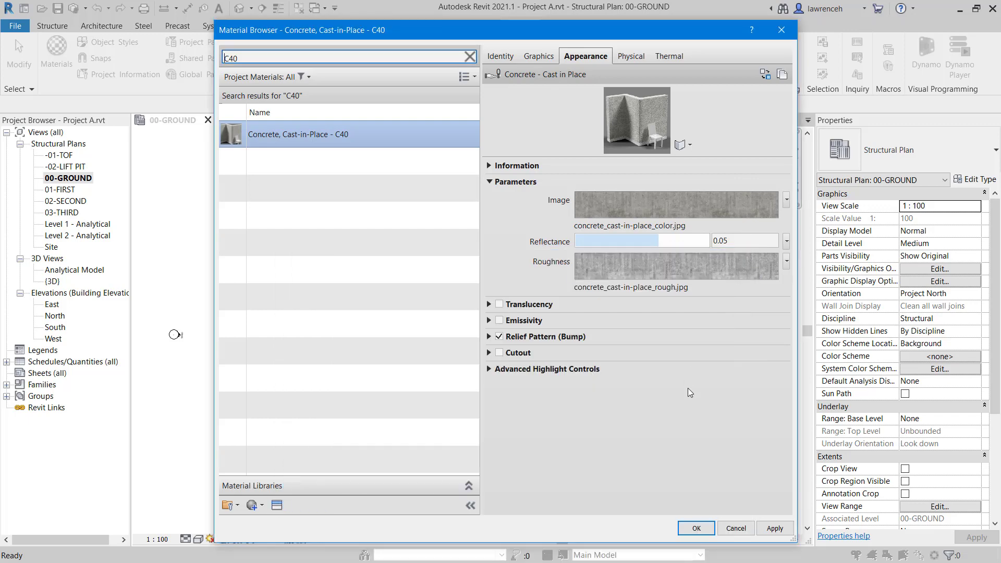
pyautogui.click(689, 145)
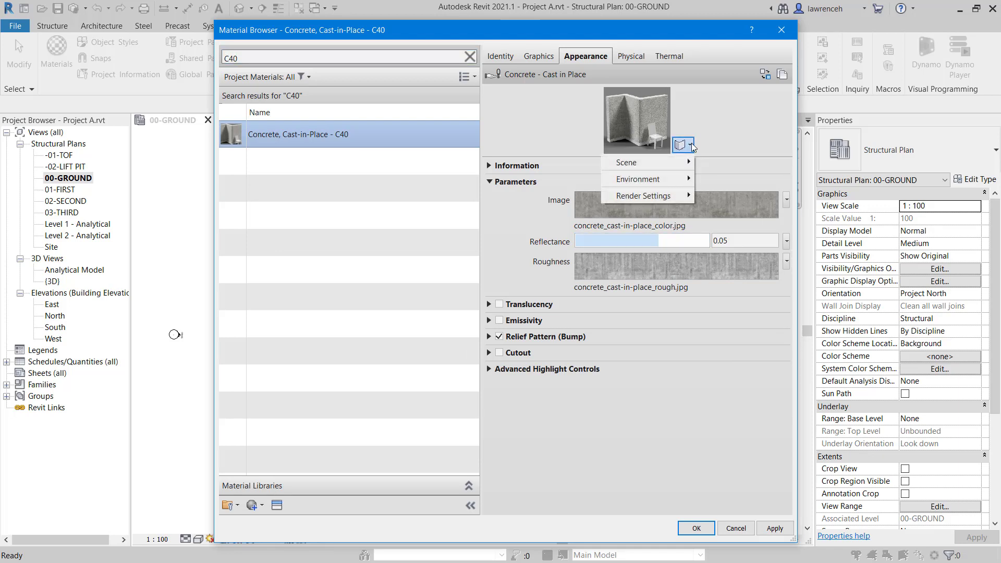
pyautogui.moveTo(687, 162)
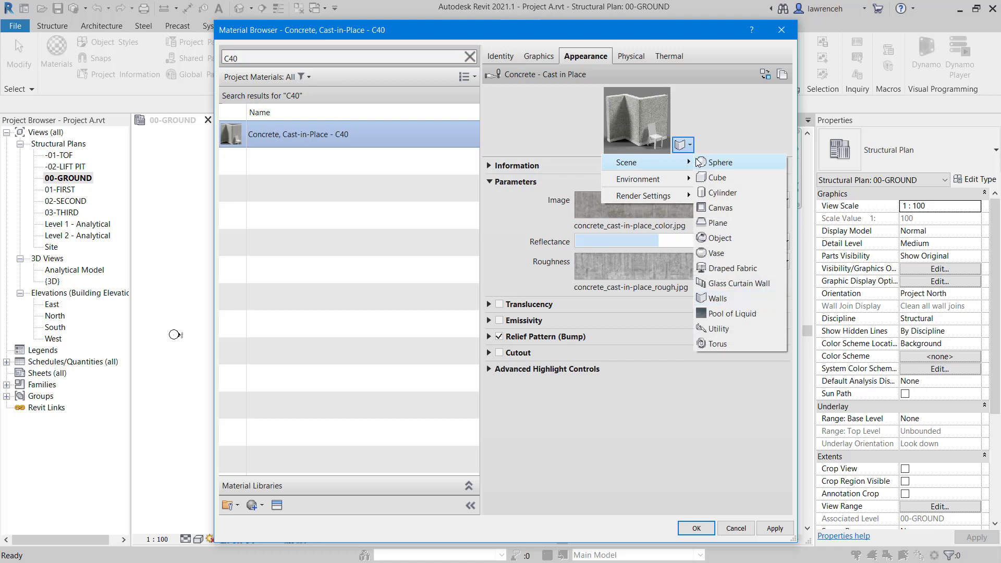
pyautogui.click(724, 179)
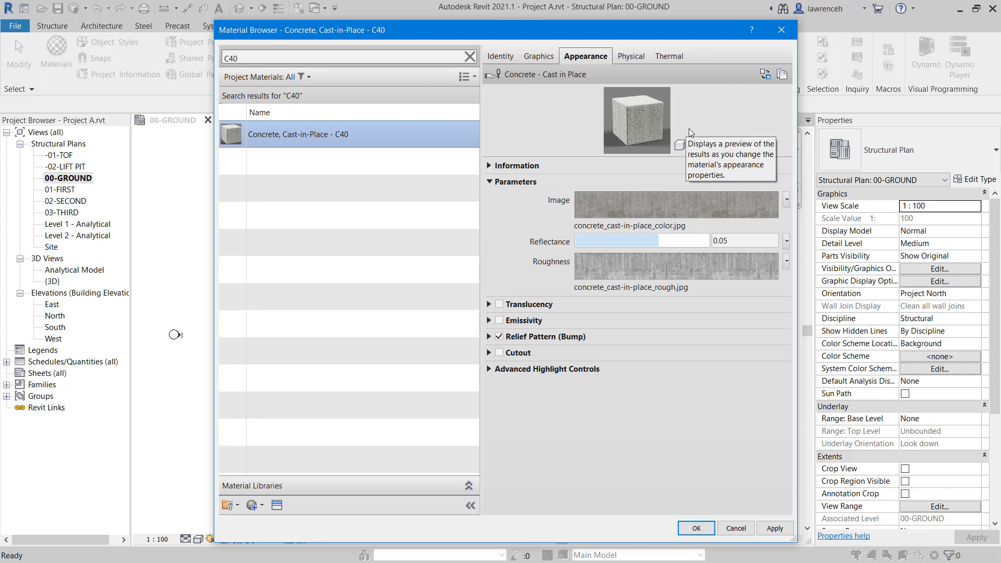
pyautogui.click(632, 56)
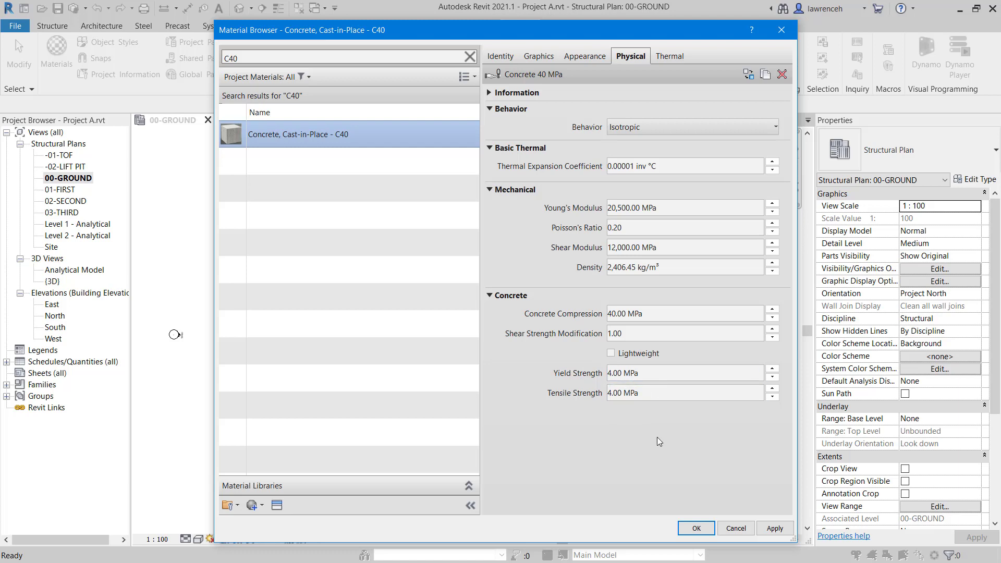
# - Close the Material Browser and select all 22 visible 350 x 350 concrete columns on 00-GROUND
pyautogui.click(709, 527)
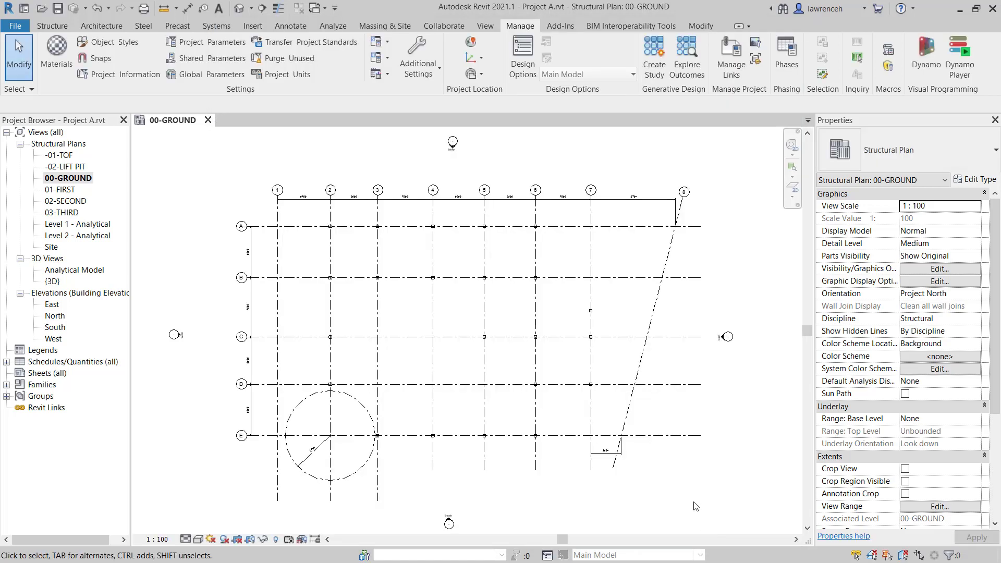
pyautogui.click(593, 313)
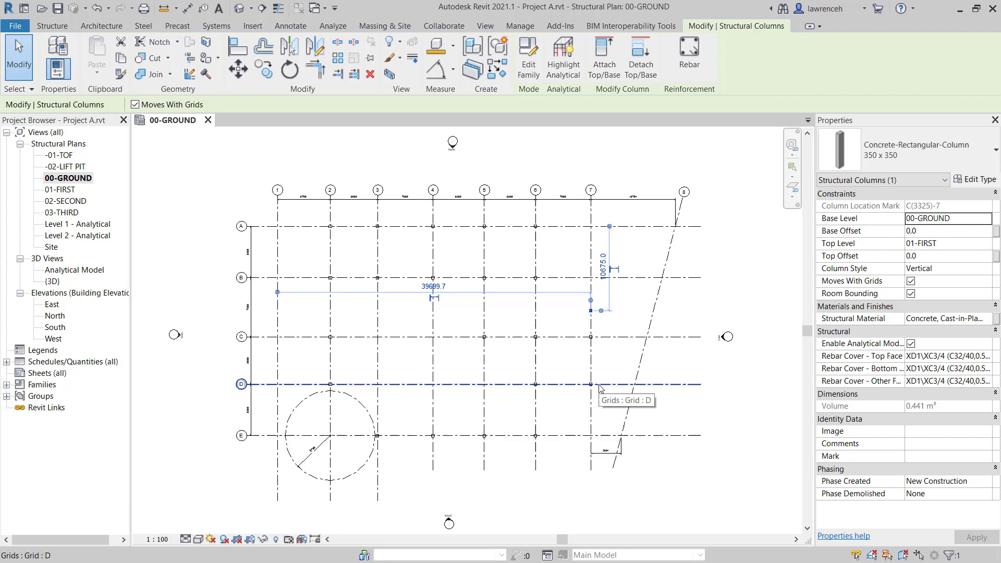
pyautogui.rightClick(619, 323)
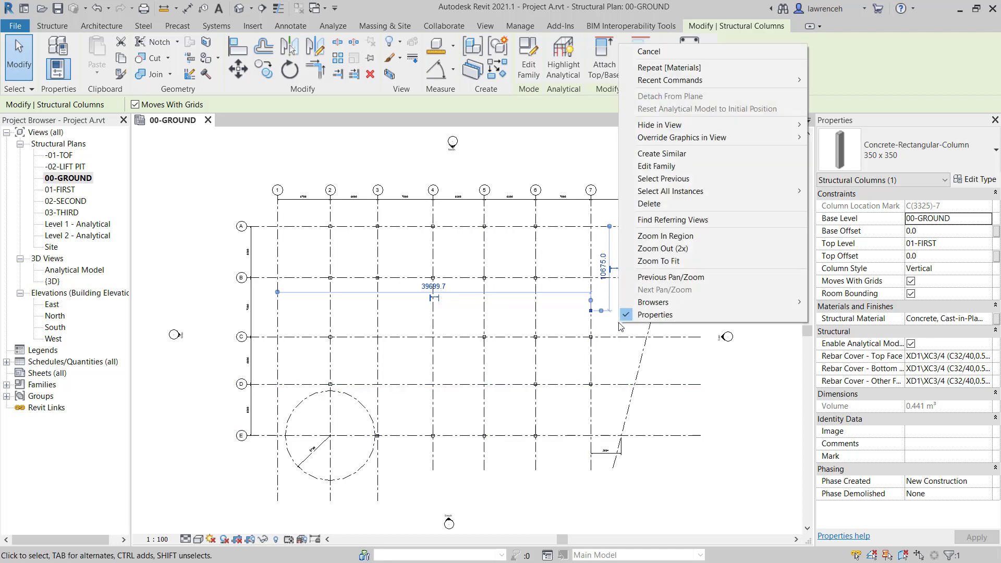
pyautogui.moveTo(789, 192)
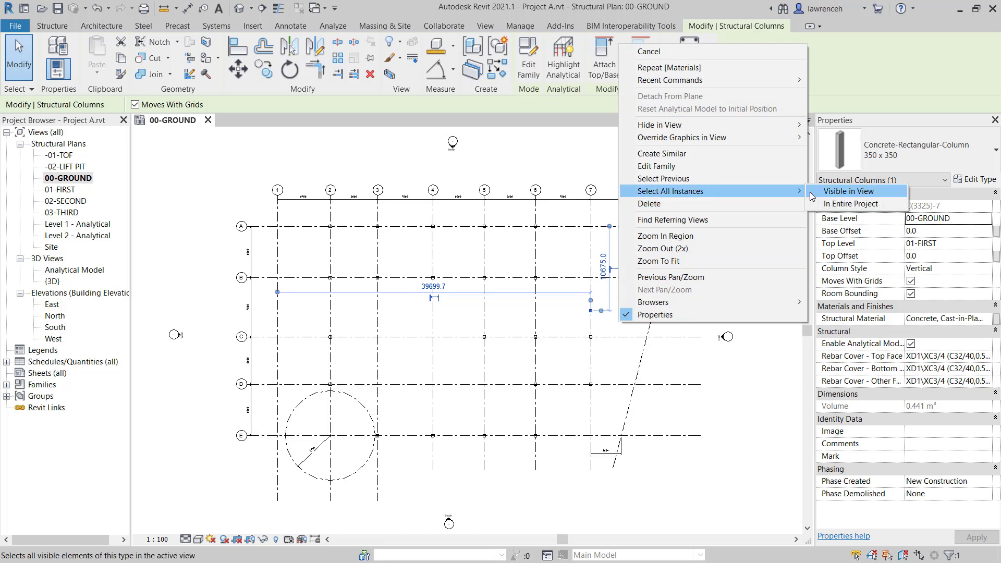
pyautogui.click(838, 198)
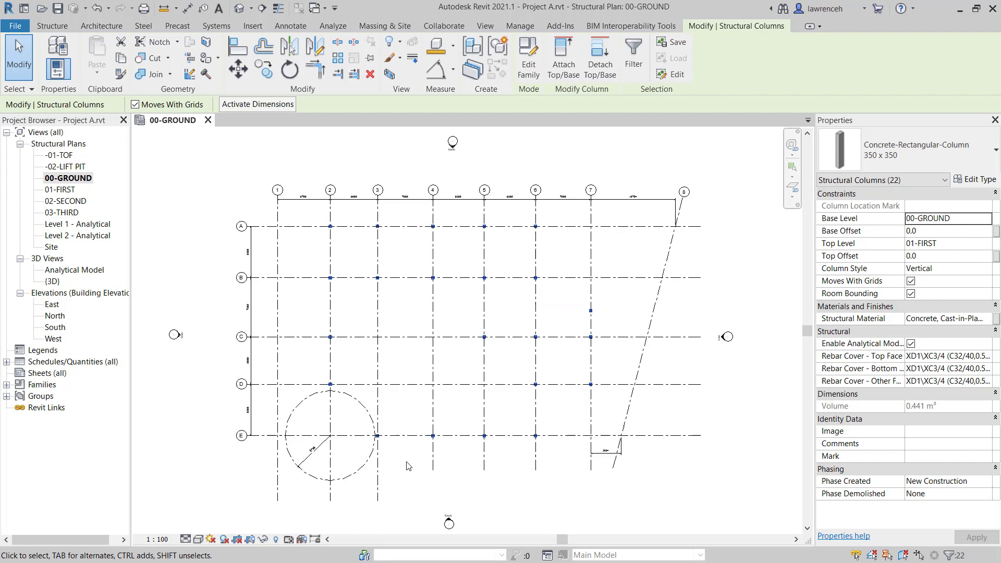
# - Associate the columns' Structural Material with a new global parameter named C40, then deselect
pyautogui.click(996, 320)
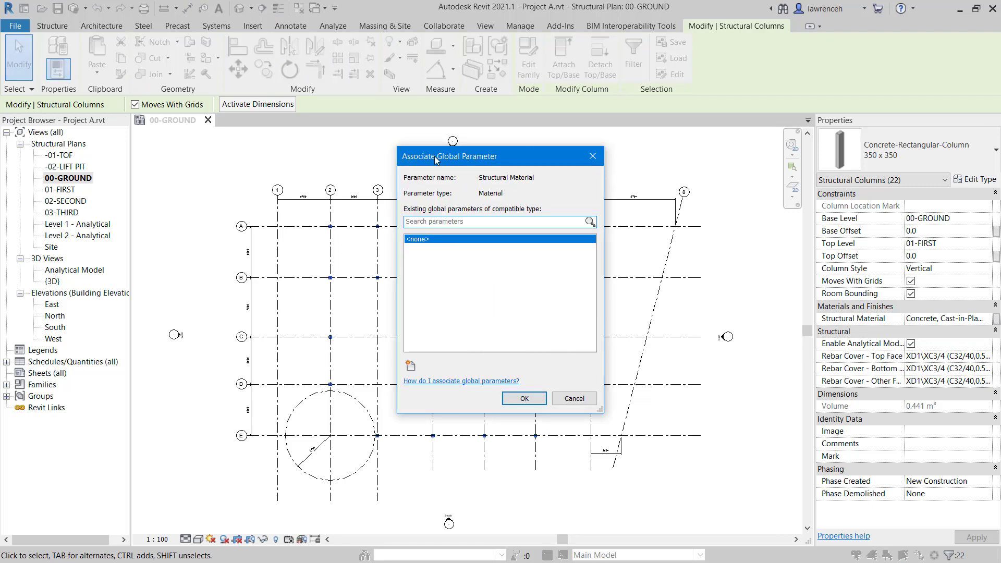
pyautogui.click(412, 365)
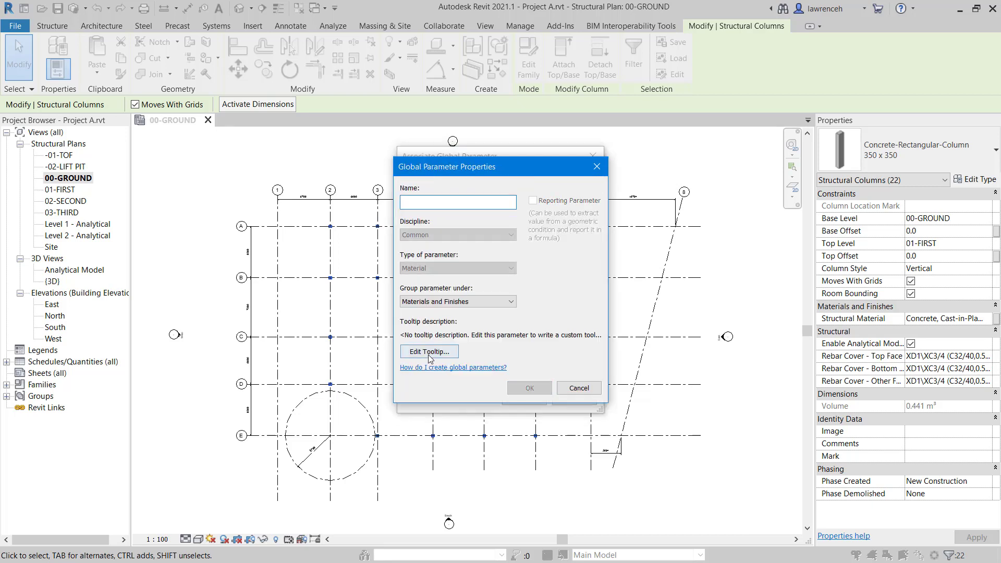
pyautogui.write('C40')
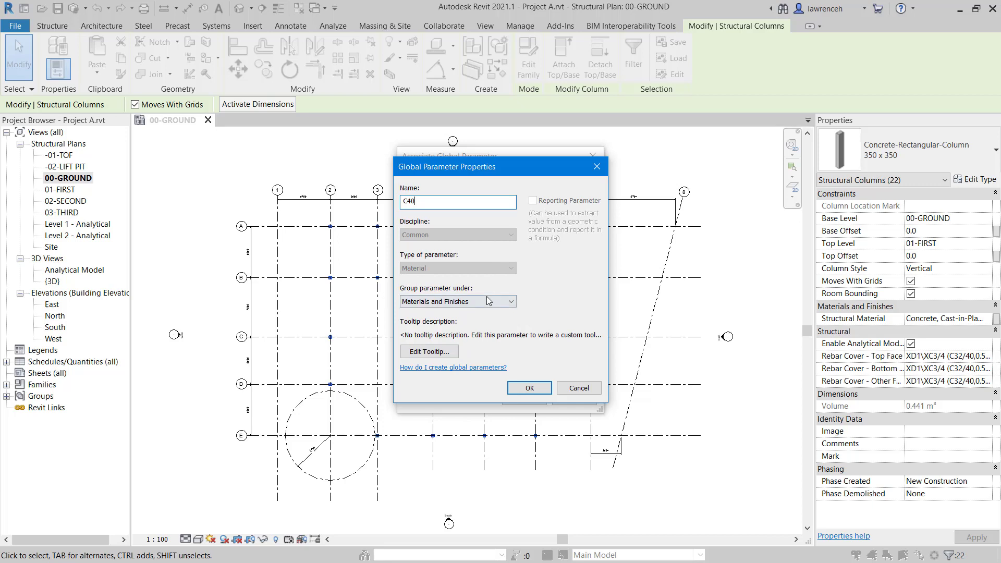
pyautogui.click(529, 389)
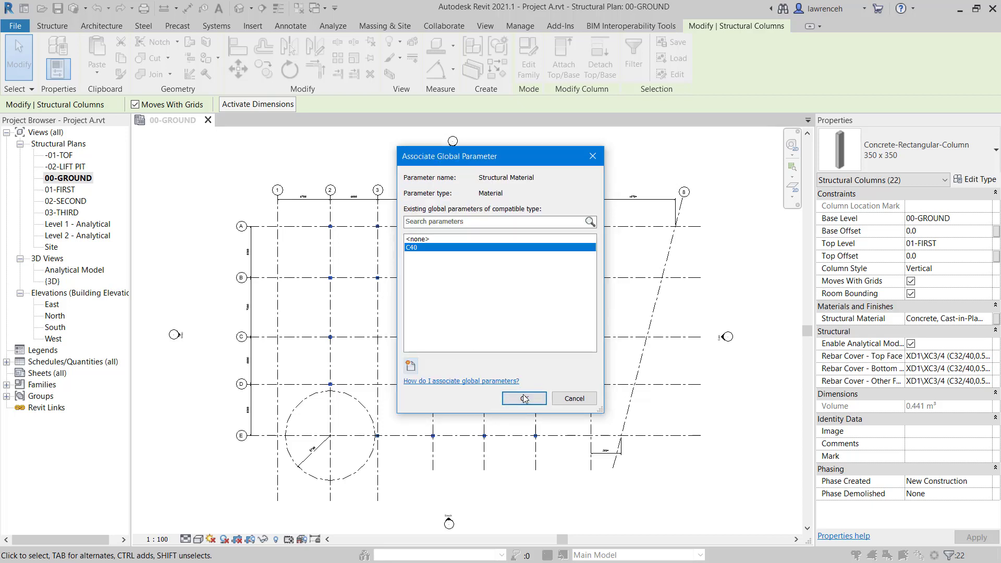
pyautogui.click(524, 399)
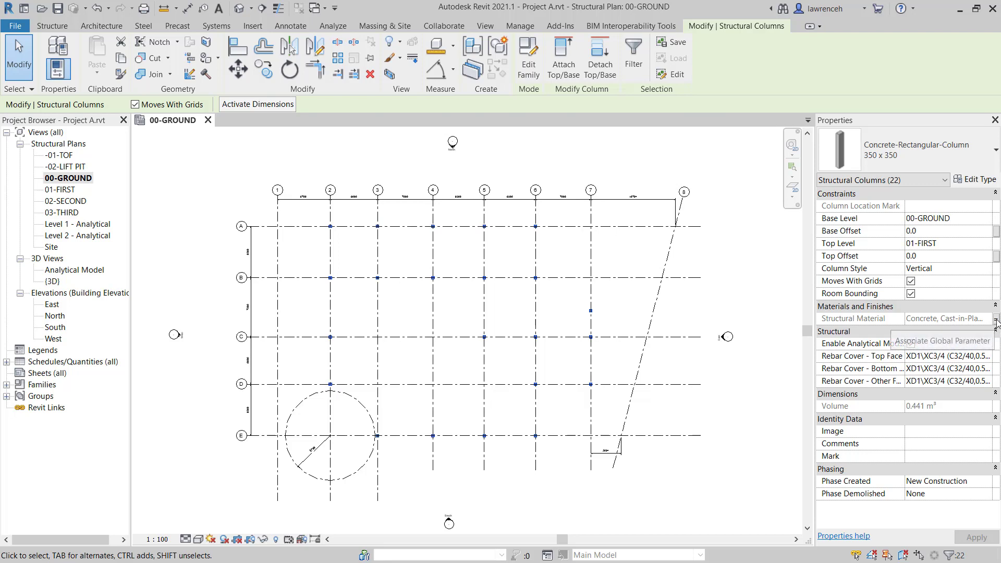
pyautogui.click(667, 175)
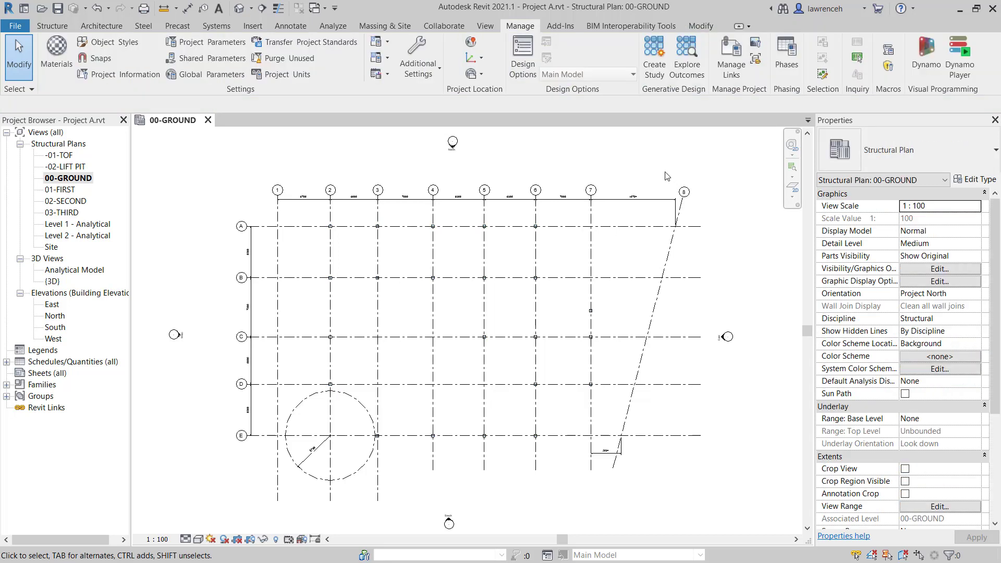
# - Set the C40 global parameter's value to Concrete, Cast-in-Place - C40
pyautogui.click(208, 76)
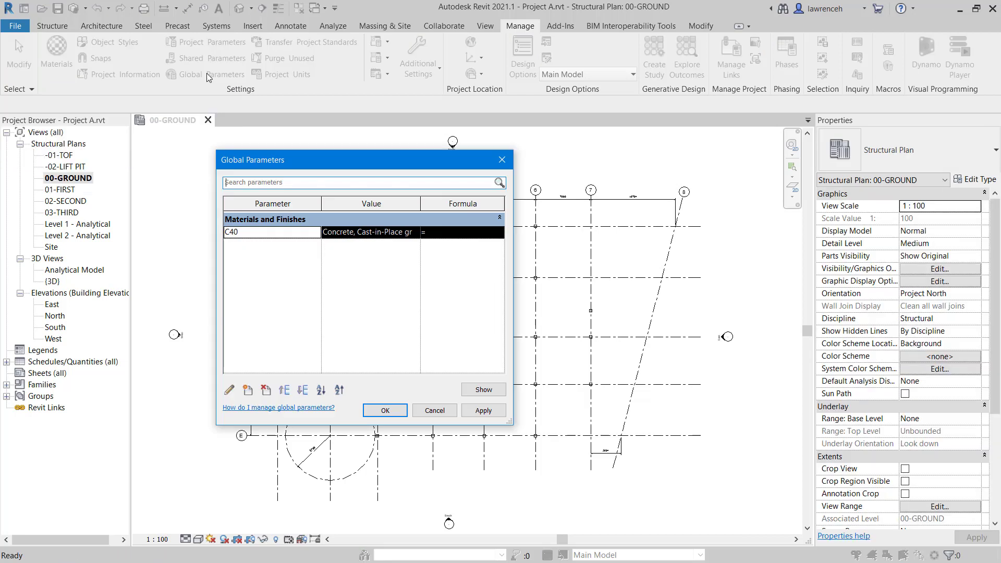
pyautogui.click(377, 230)
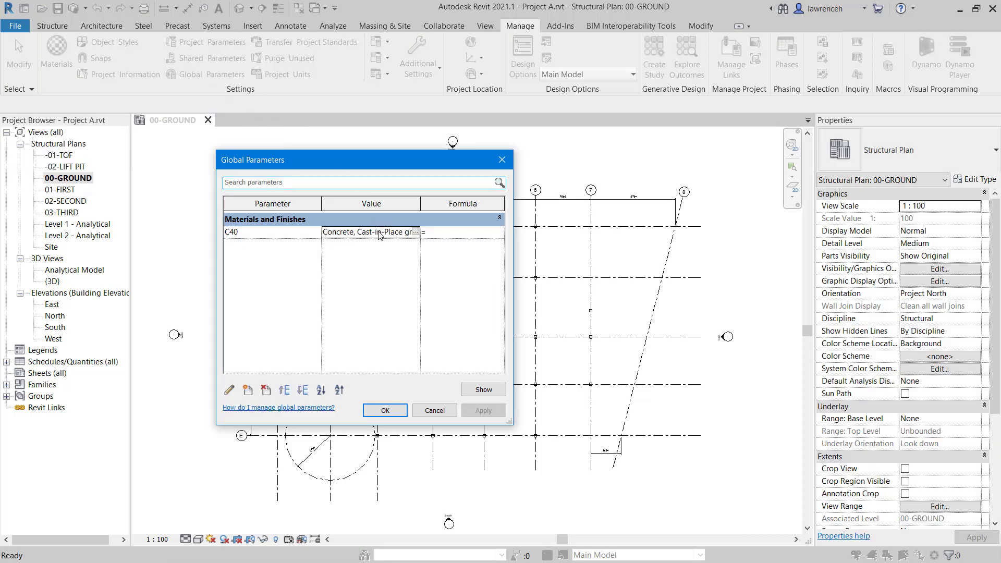
pyautogui.click(415, 231)
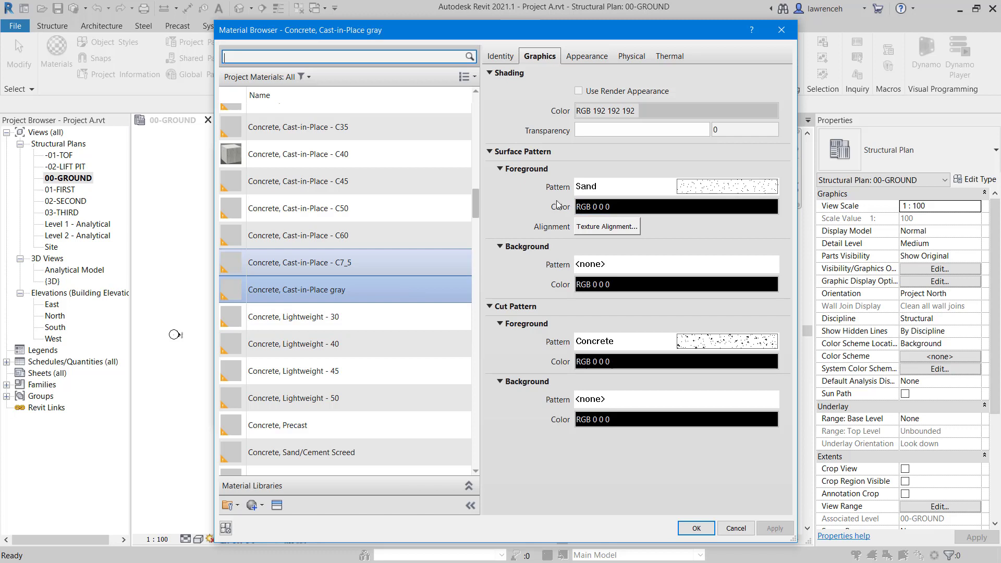
pyautogui.click(274, 154)
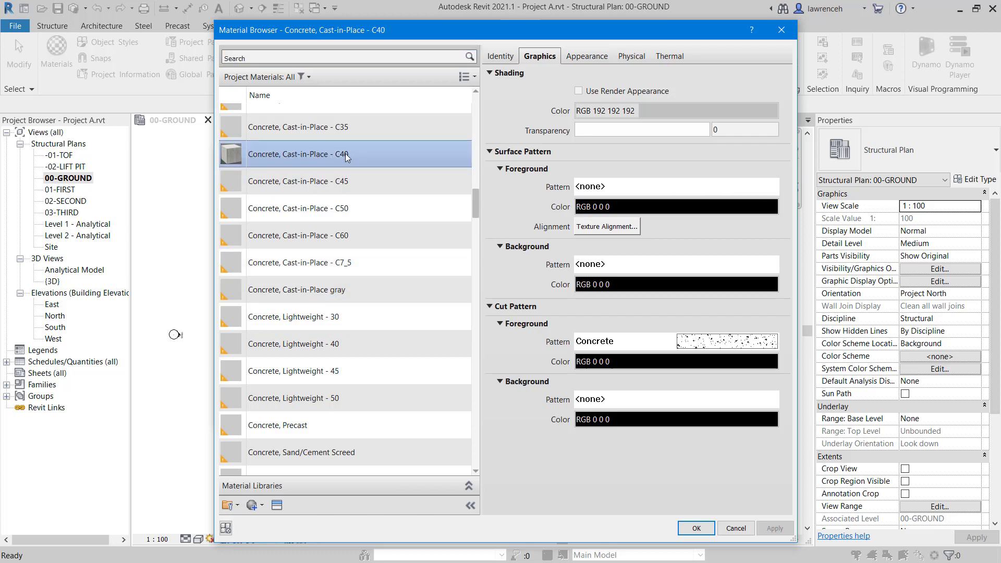
pyautogui.click(695, 528)
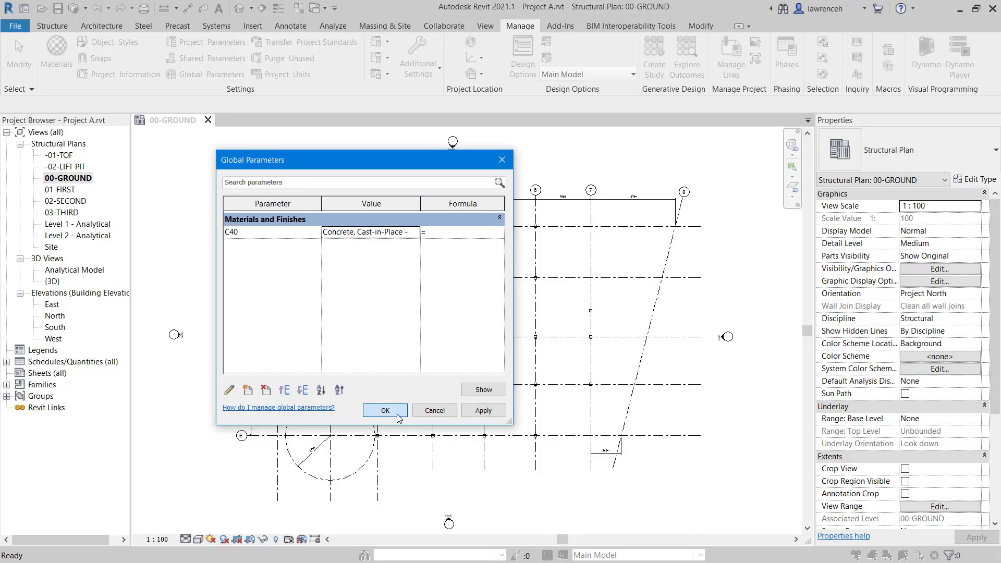
pyautogui.click(385, 411)
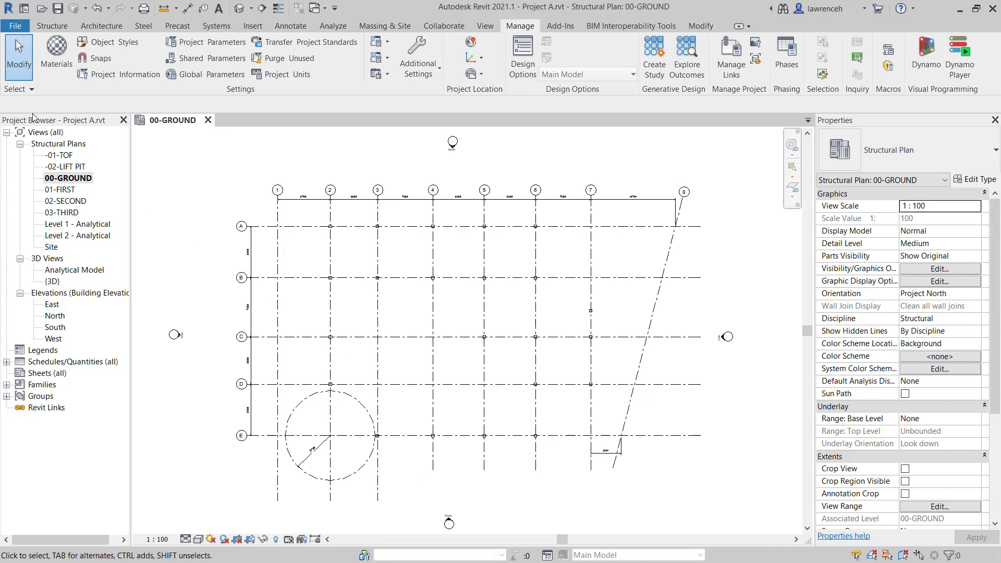
# - Open the {3D} view and zoom in on a column
pyautogui.doubleClick(51, 282)
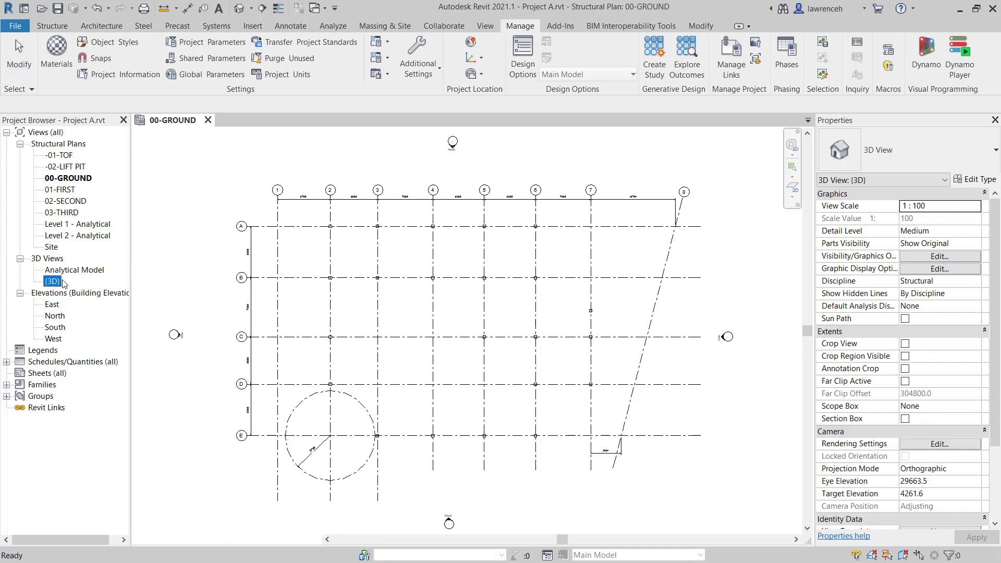
pyautogui.scroll(10, 493, 423)
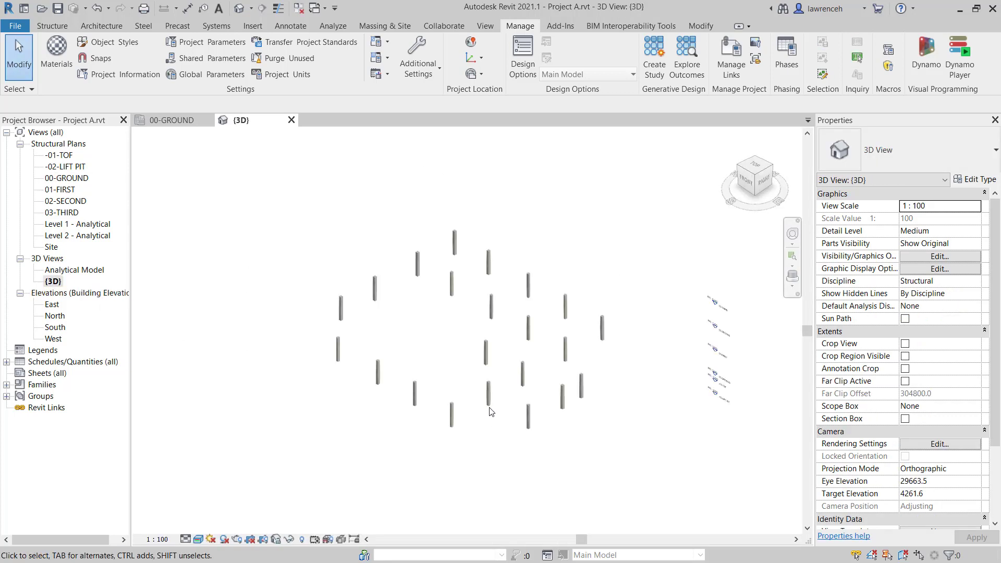
pyautogui.scroll(2, 481, 425)
pyautogui.moveTo(576, 279); pyautogui.dragTo(572, 346, button='middle')
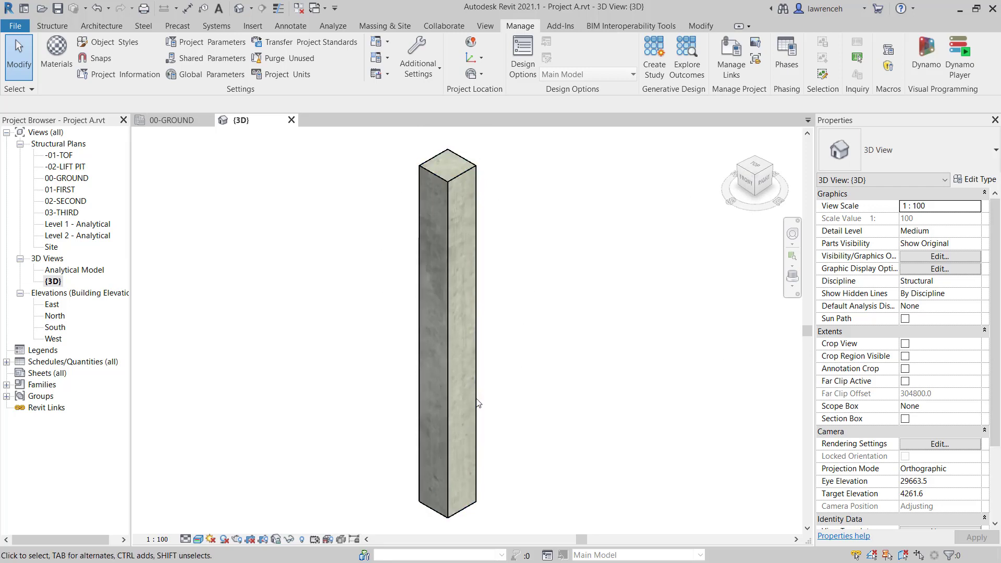
# - Switch the visual style to Shaded, then back to Realistic
pyautogui.click(198, 539)
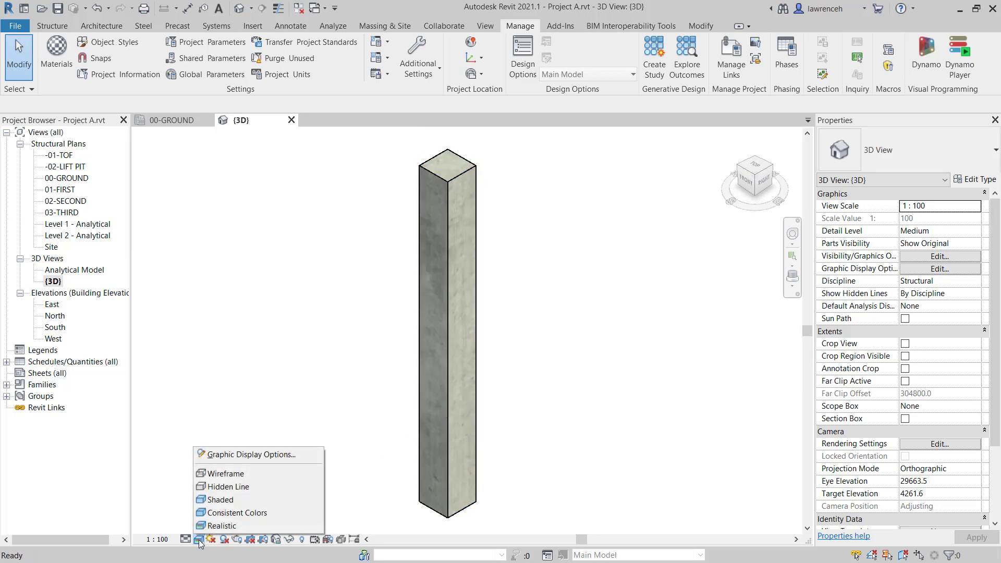
pyautogui.click(220, 499)
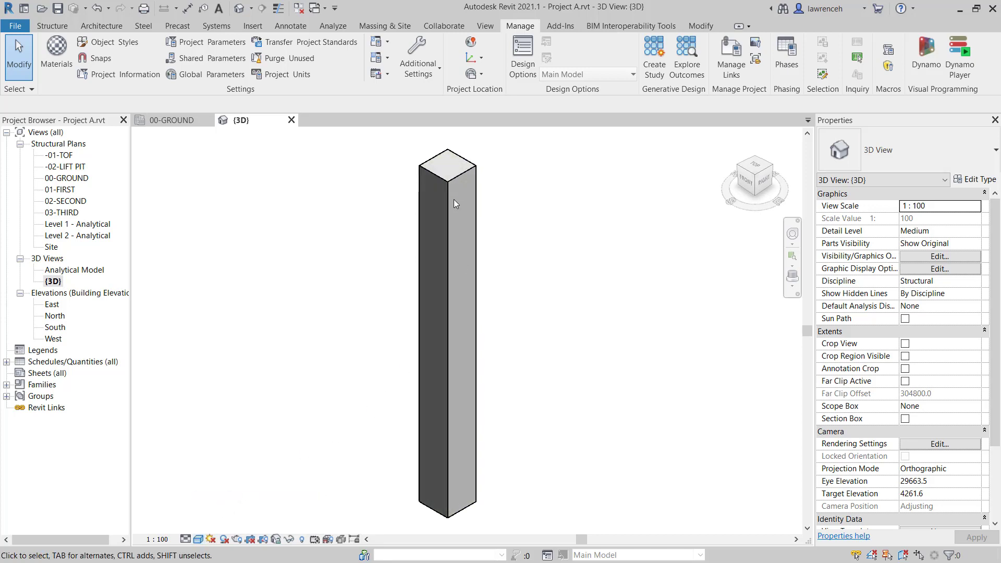
pyautogui.click(199, 539)
pyautogui.click(222, 526)
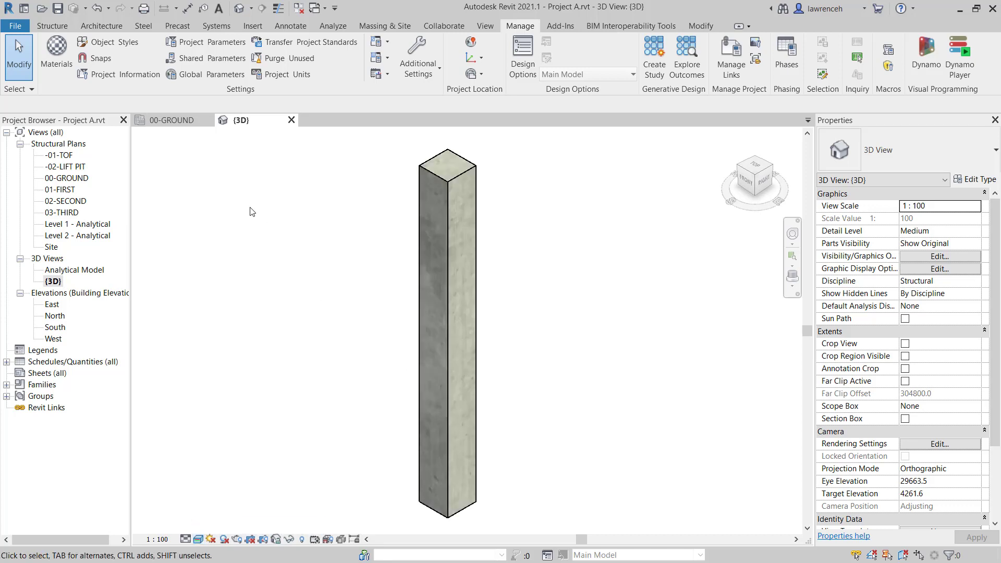
# - Zoom to the circular grid on 00-GROUND, then open the Site structural plan
pyautogui.click(180, 122)
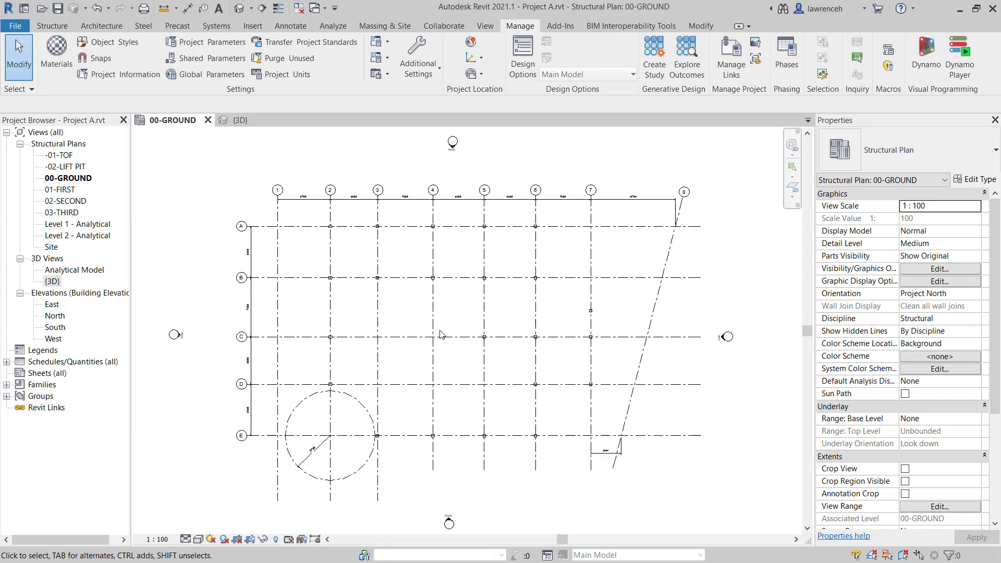
pyautogui.scroll(4, 369, 402)
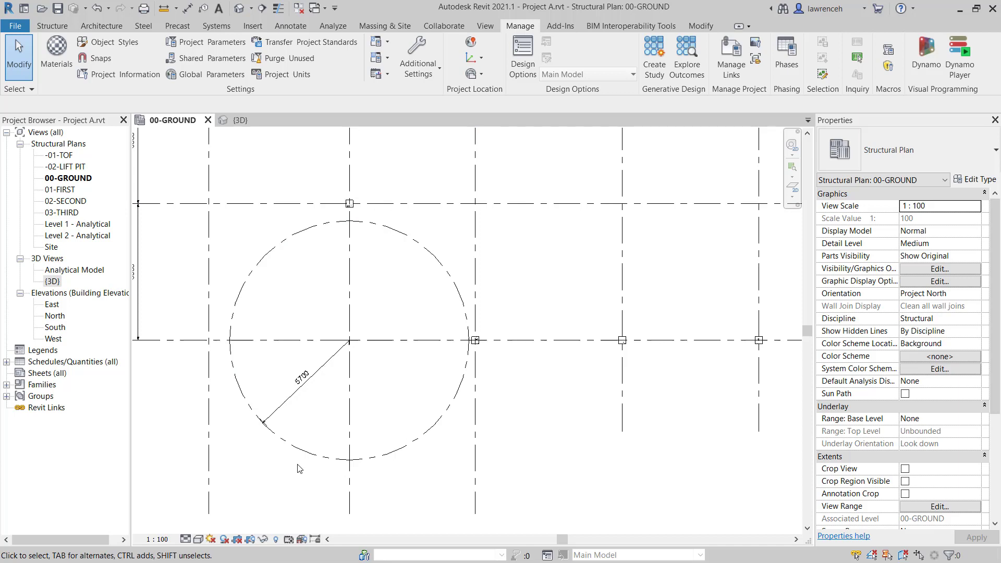
pyautogui.doubleClick(51, 247)
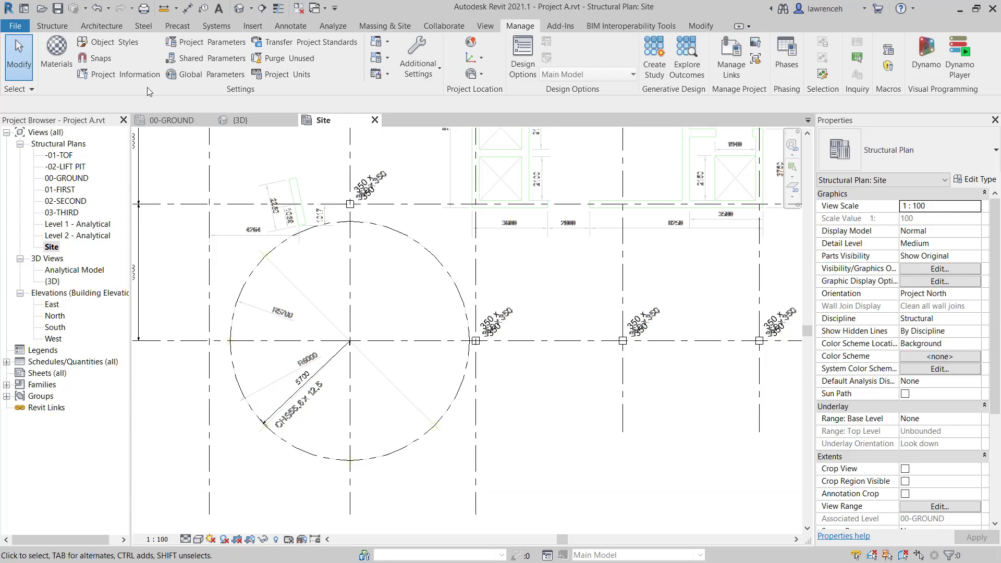
# - Start the structural Column tool, review the types, and keep Concrete-Rectangular-Column 350 x 350
pyautogui.click(52, 26)
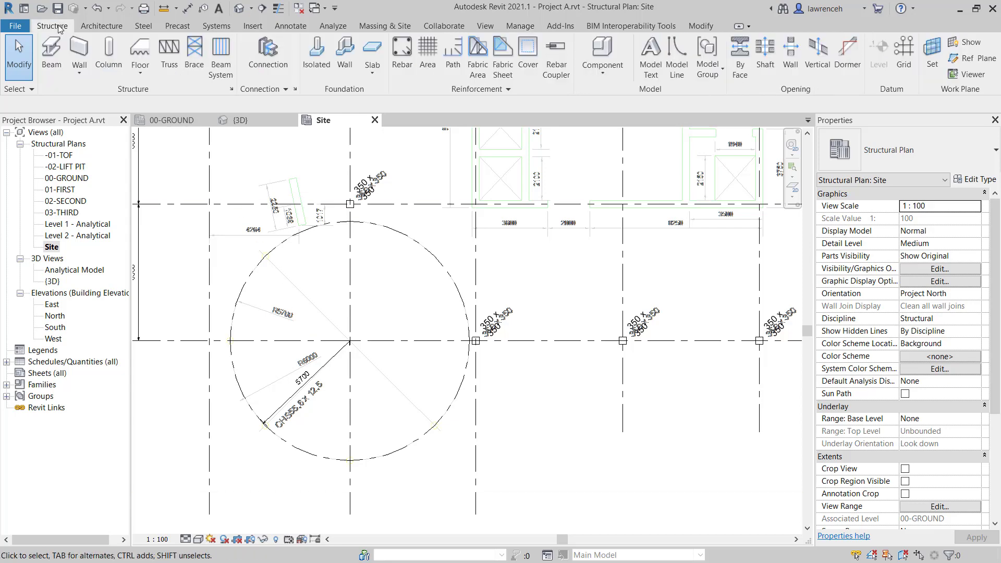
pyautogui.click(112, 48)
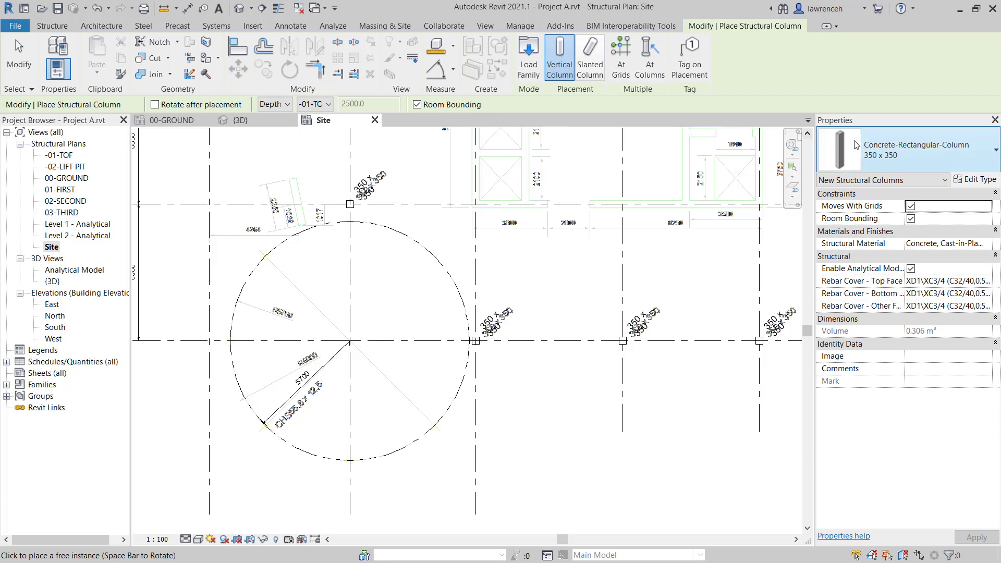
pyautogui.click(981, 157)
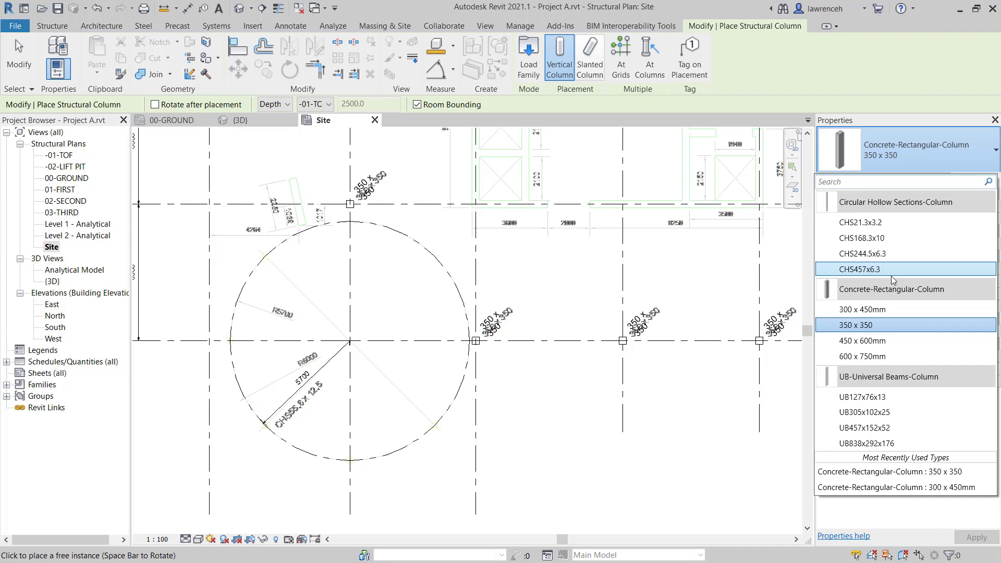
pyautogui.click(931, 150)
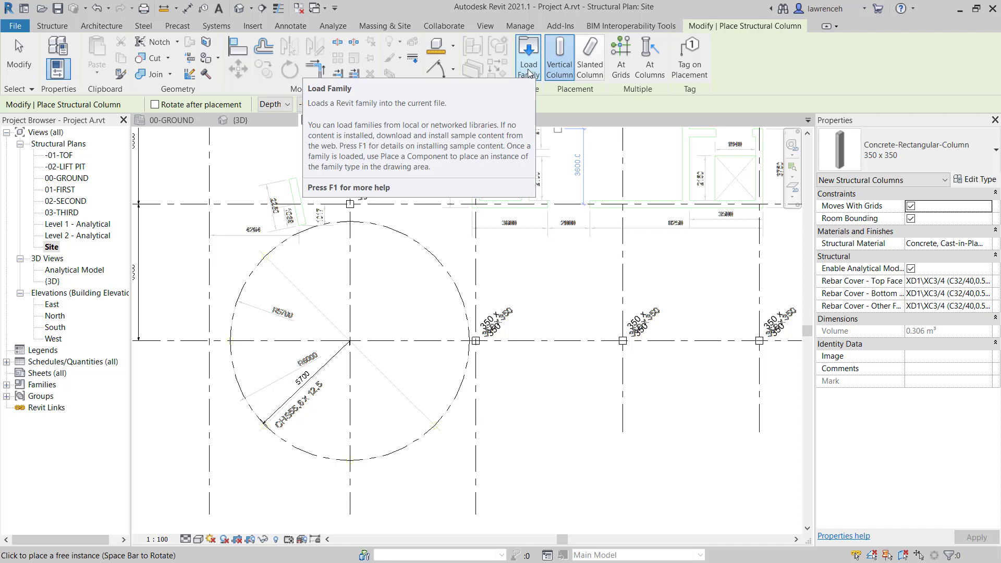
# - Browse to UK > Structural Columns > Steel > British Standard and select Circular Hollow Sections-Column.rfa
pyautogui.click(529, 73)
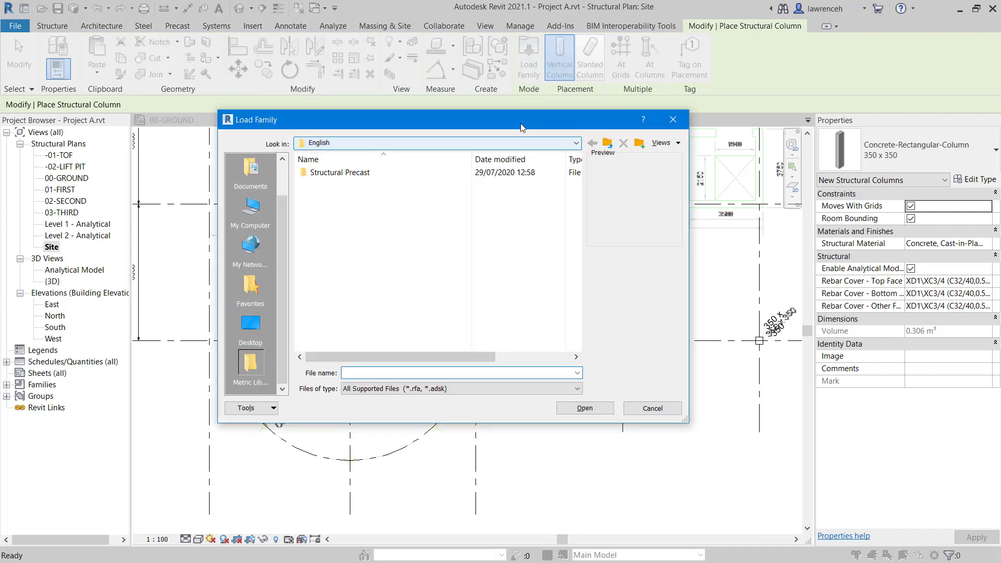
pyautogui.click(251, 328)
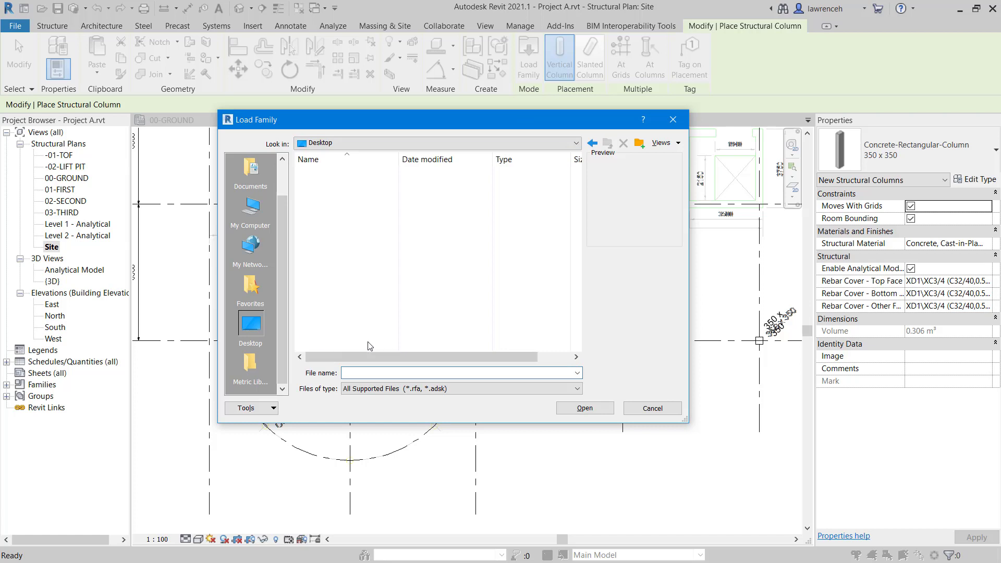
pyautogui.click(255, 370)
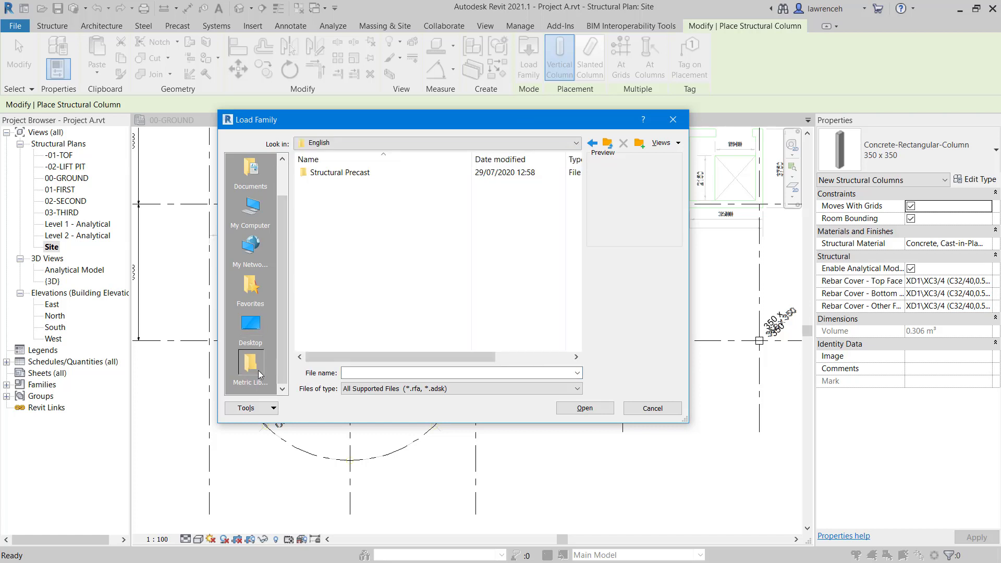
pyautogui.click(608, 143)
pyautogui.moveTo(581, 229); pyautogui.dragTo(578, 242)
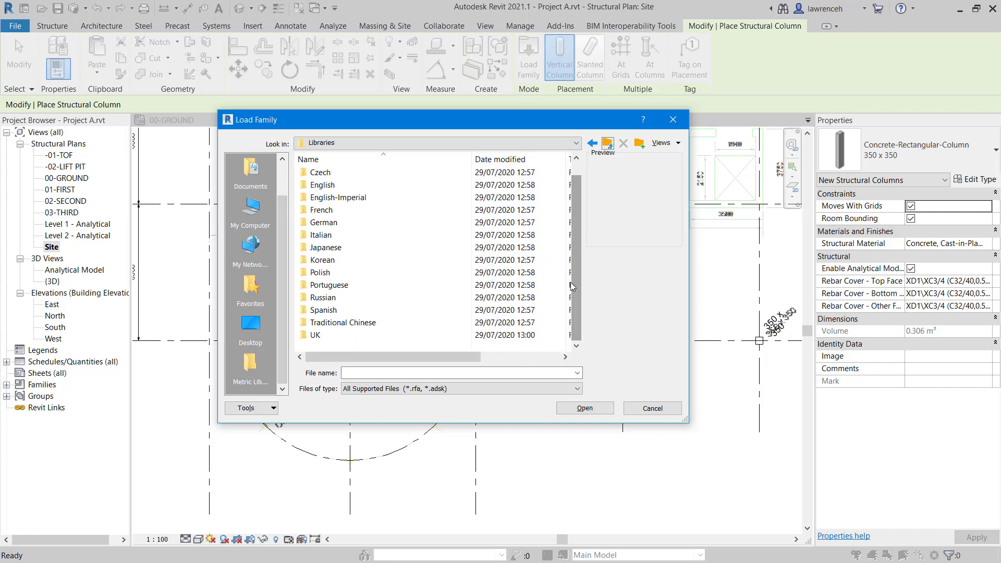
pyautogui.doubleClick(313, 336)
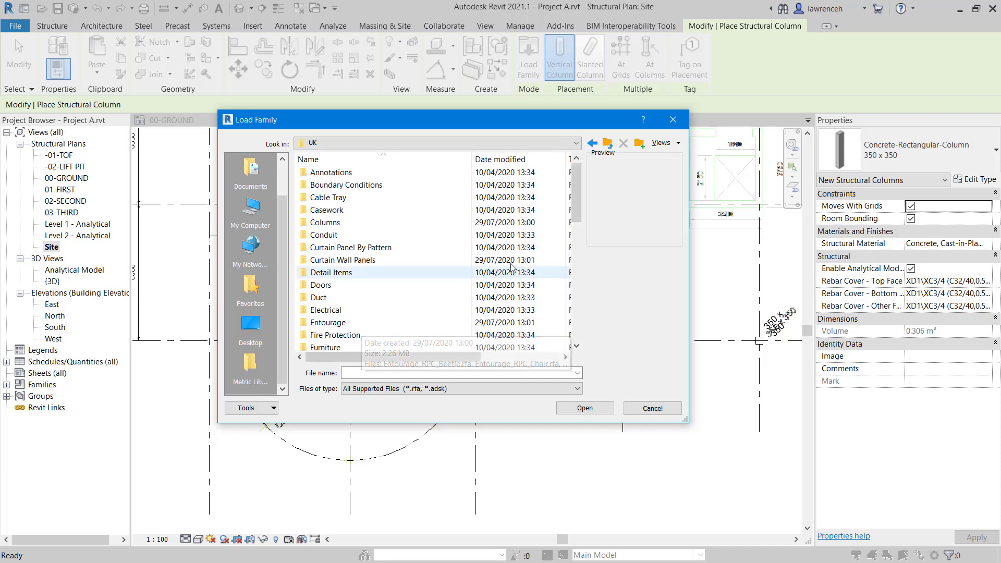
pyautogui.moveTo(578, 213); pyautogui.dragTo(572, 308)
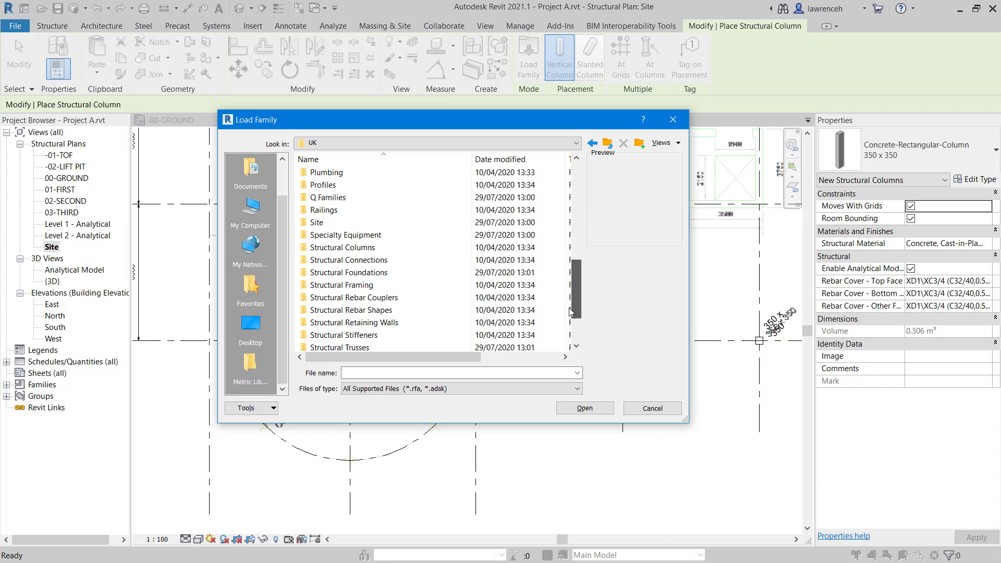
pyautogui.doubleClick(359, 248)
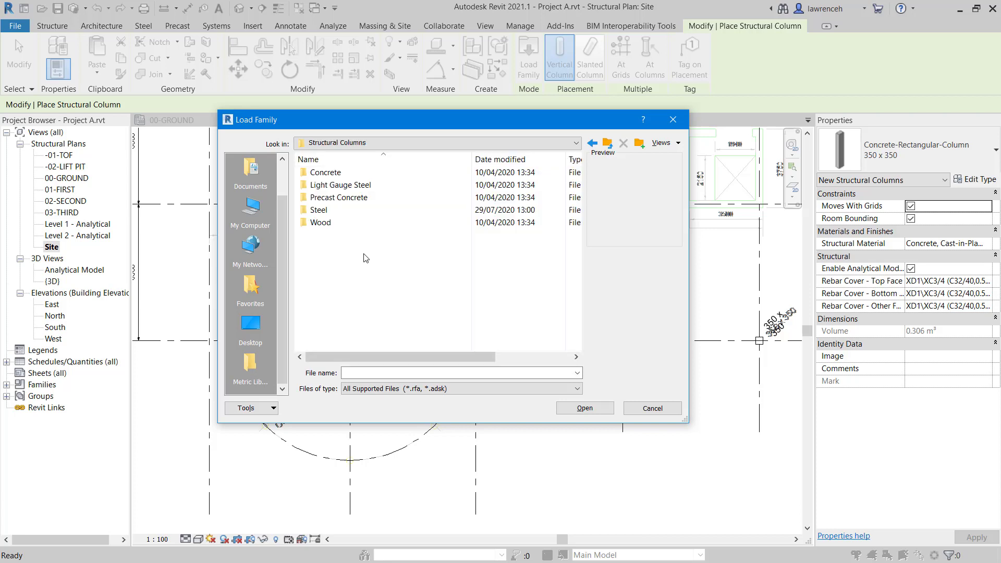
pyautogui.doubleClick(324, 210)
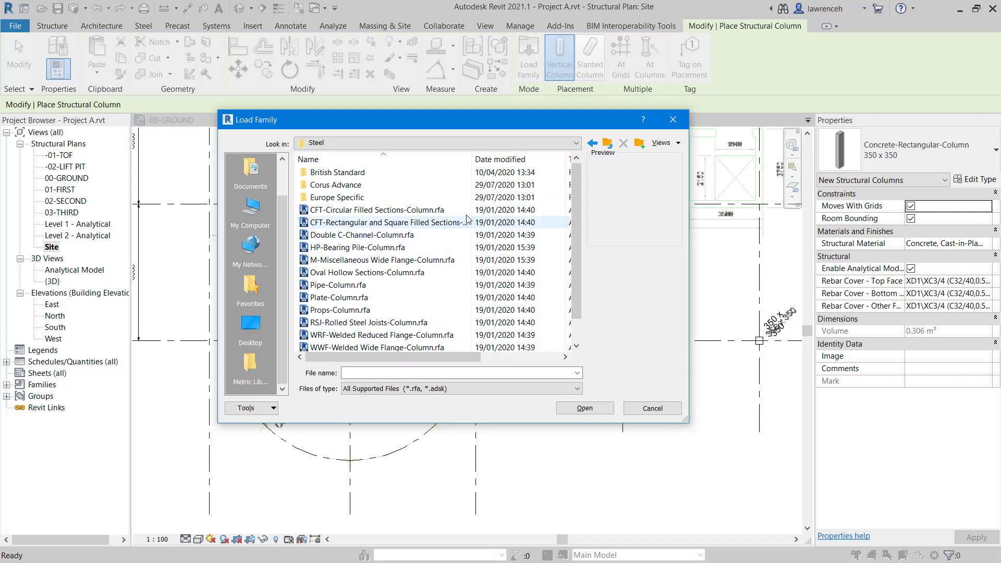
pyautogui.doubleClick(358, 173)
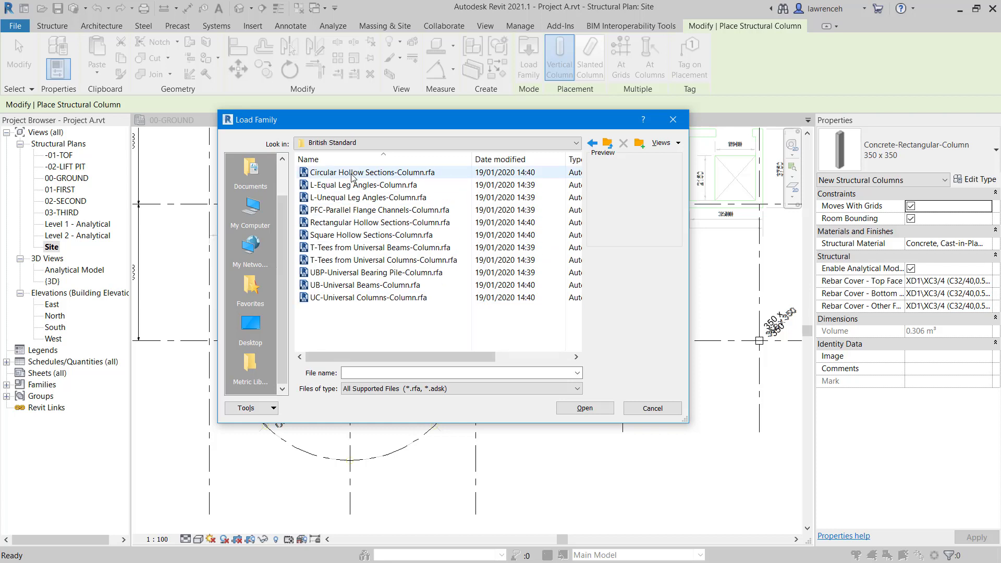
pyautogui.click(315, 173)
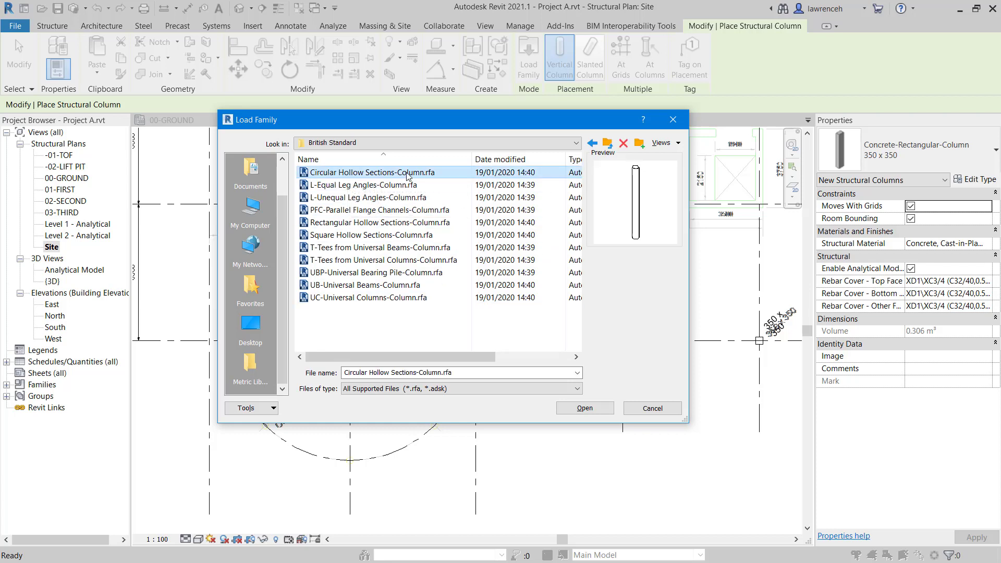
# - Load the CHS355.6x12.5 type of Circular Hollow Sections-Column, overwriting the existing family version
pyautogui.click(585, 408)
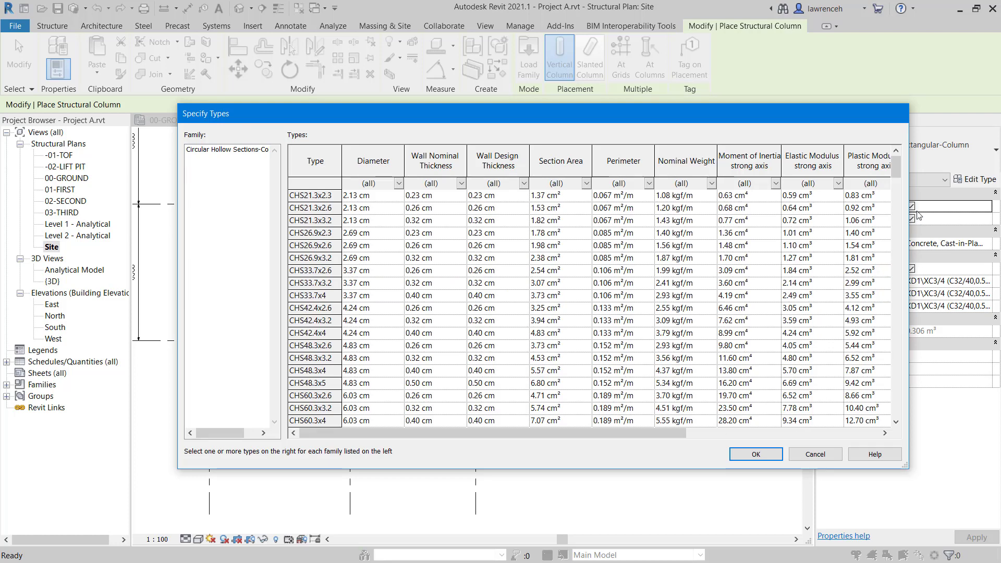
pyautogui.moveTo(899, 173); pyautogui.dragTo(895, 295)
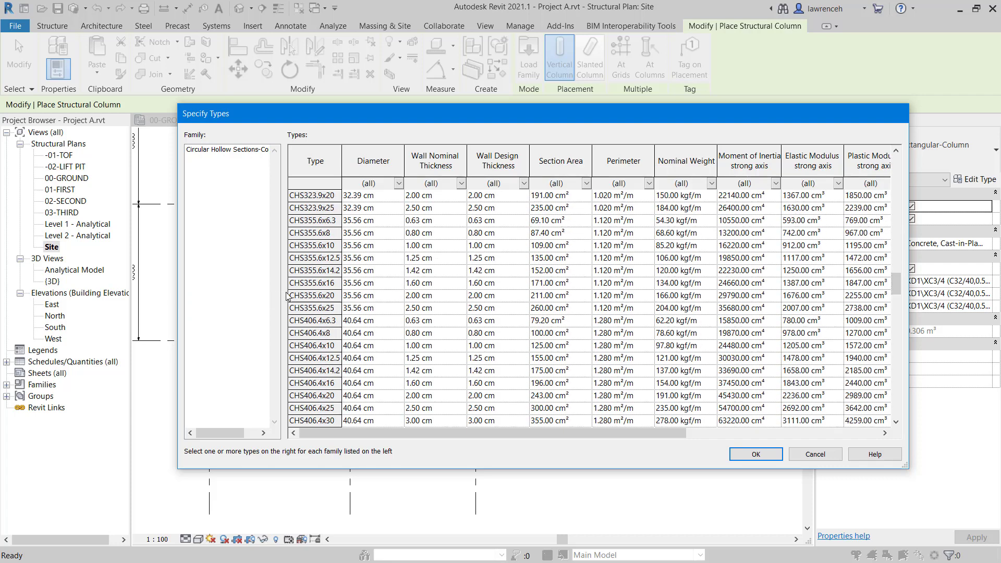
pyautogui.click(322, 258)
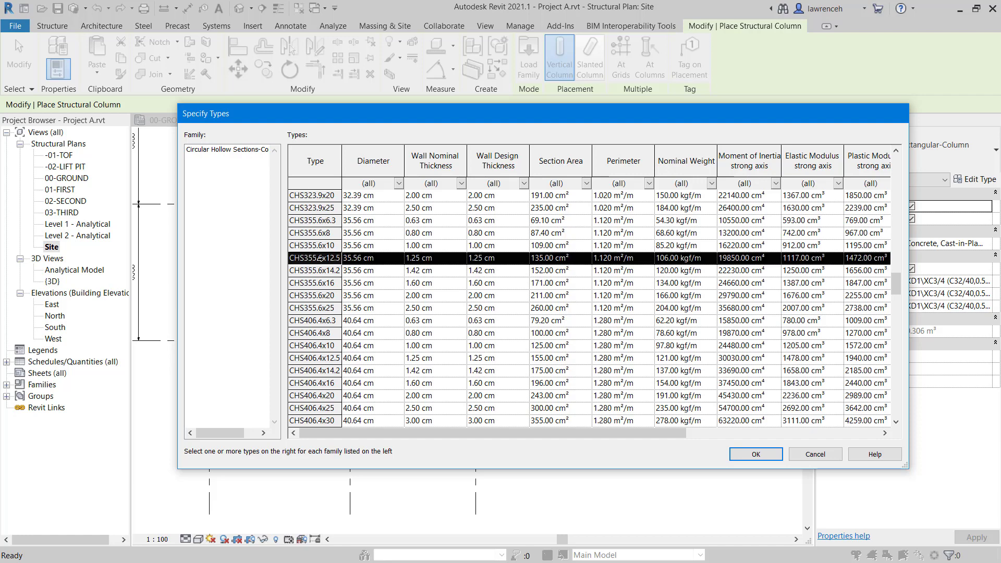
pyautogui.click(756, 454)
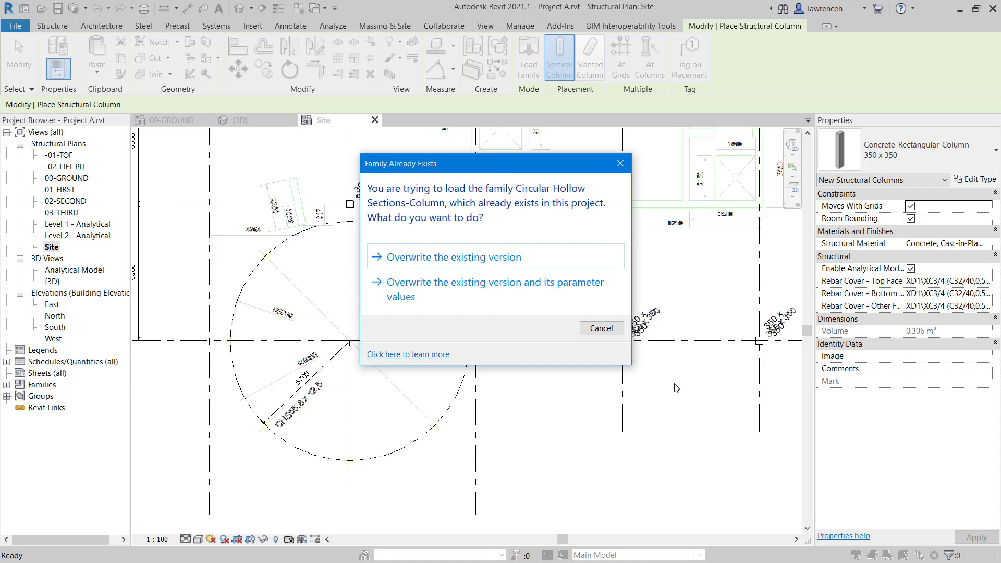
pyautogui.click(498, 258)
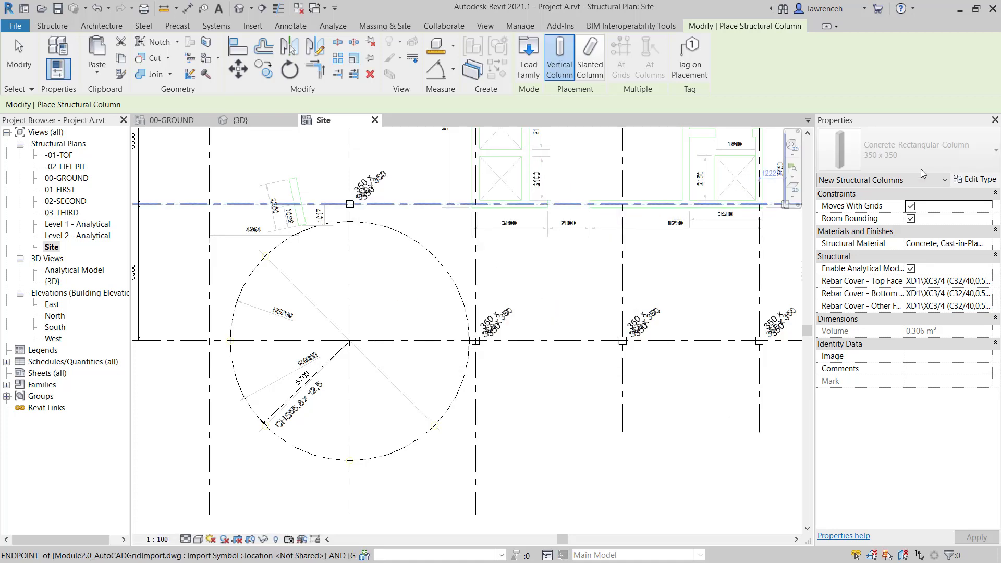
# - Set the column type to CHS355.6x12.5, placed by Height up to level 03-THIRD
pyautogui.click(937, 155)
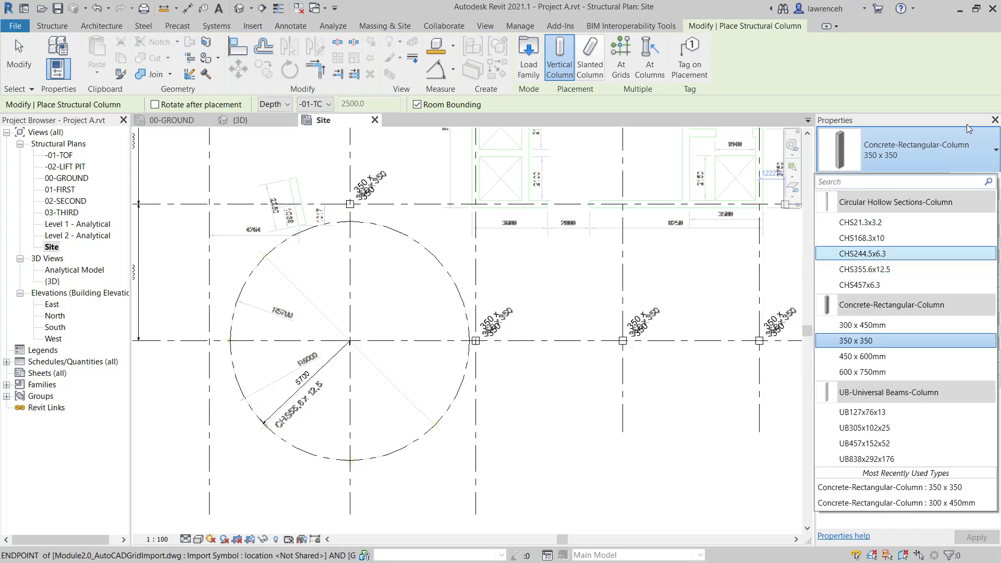
pyautogui.click(861, 270)
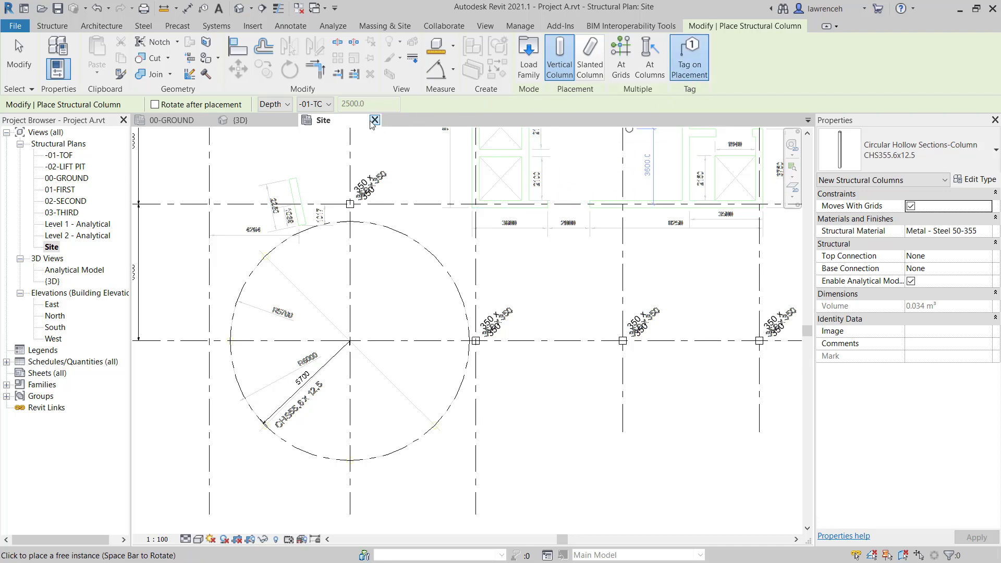
pyautogui.click(286, 106)
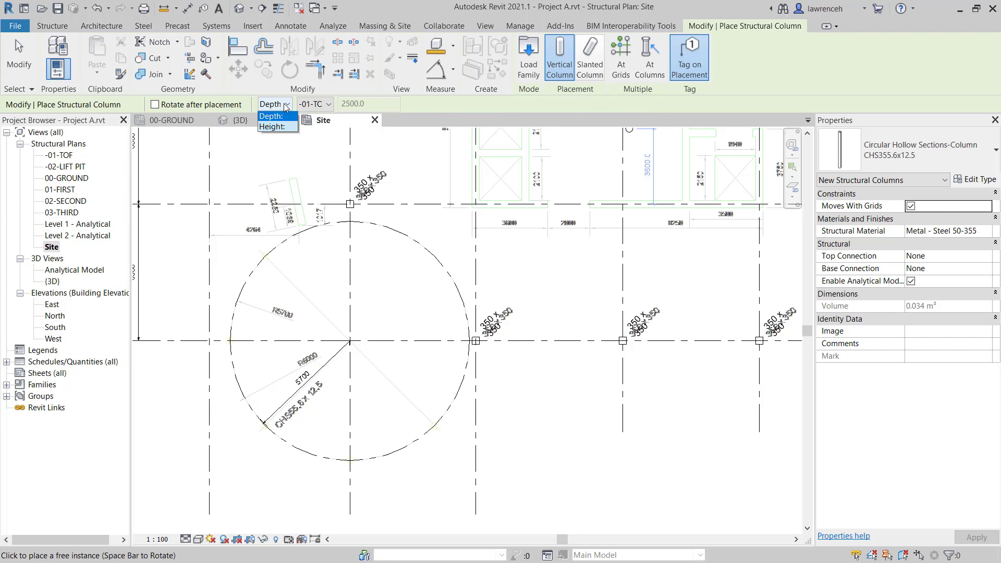
pyautogui.click(272, 128)
pyautogui.click(329, 105)
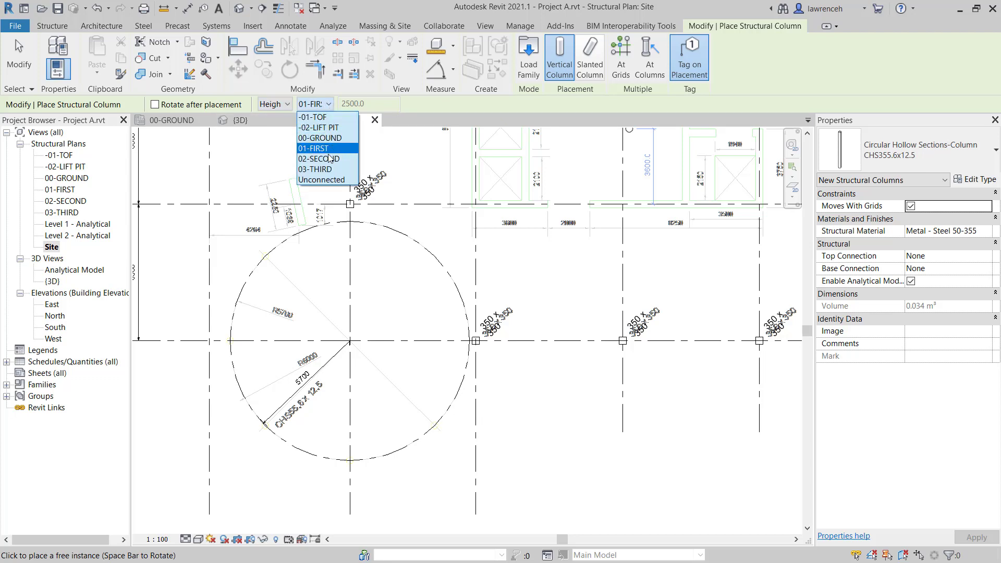
pyautogui.click(322, 170)
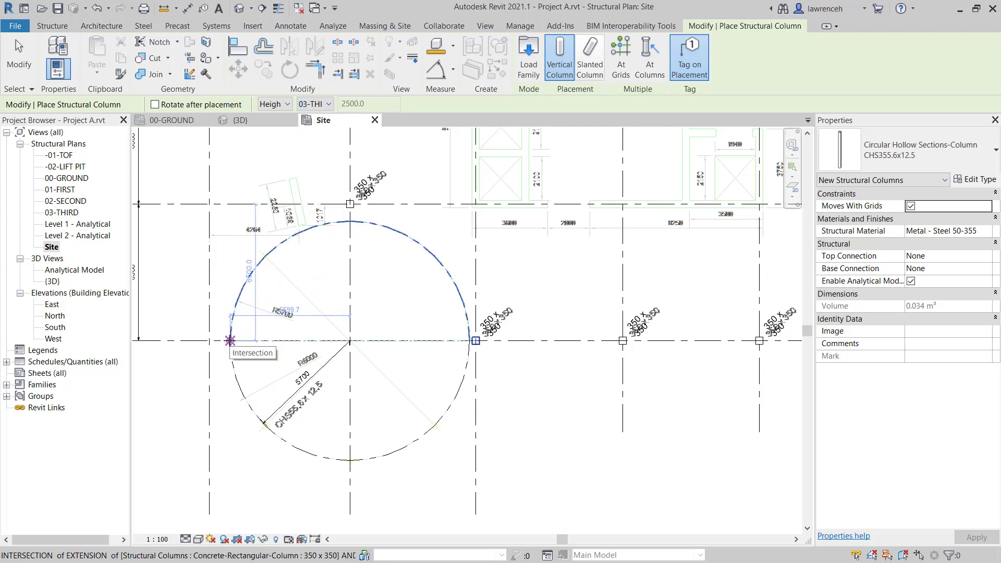
# - Place columns at the upper-left, lower-right, bottom and lower-left circular grid intersections
pyautogui.scroll(4, 267, 253)
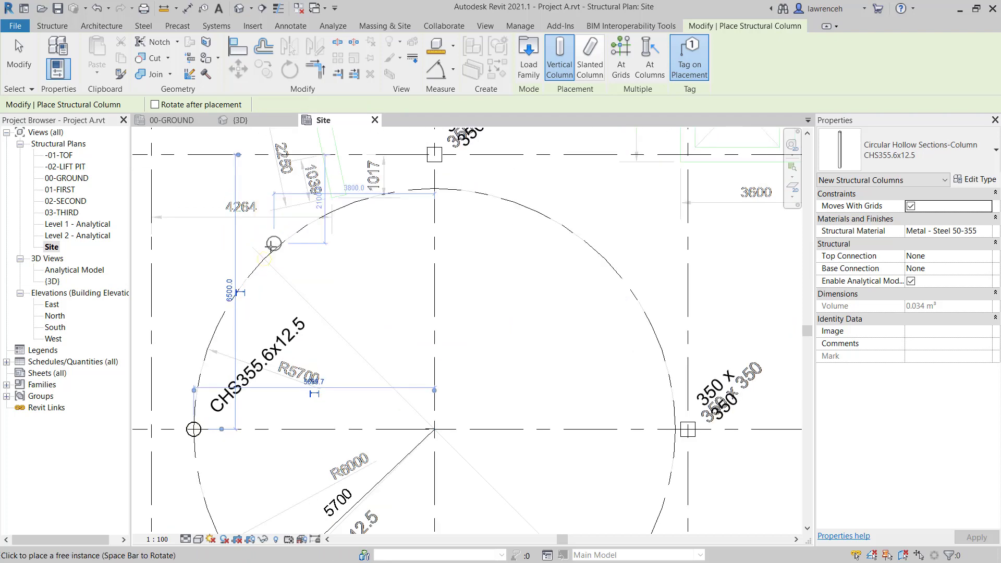
pyautogui.click(265, 258)
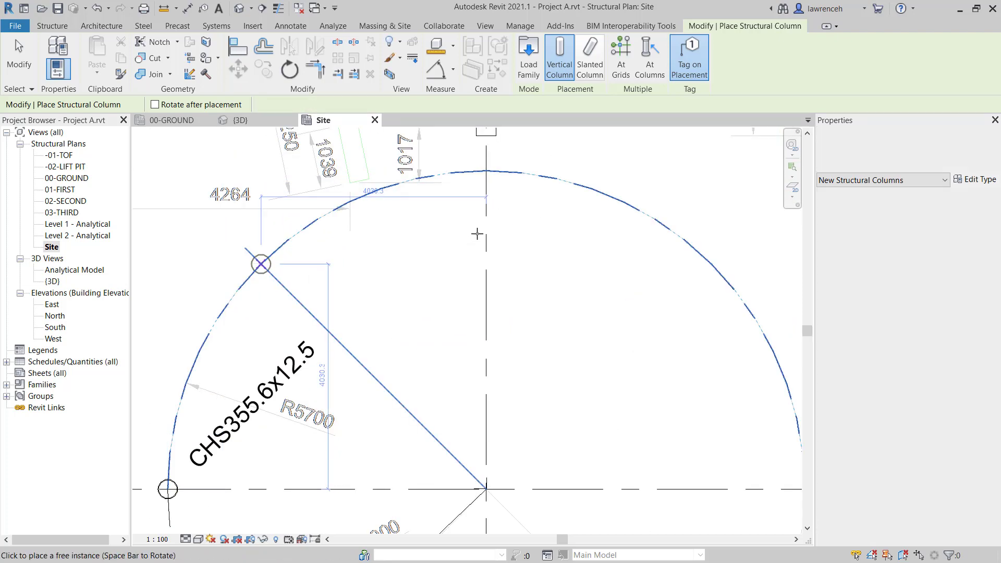
pyautogui.scroll(-1, 430, 246)
pyautogui.scroll(-1, 429, 243)
pyautogui.moveTo(621, 319); pyautogui.dragTo(496, 264, button='middle')
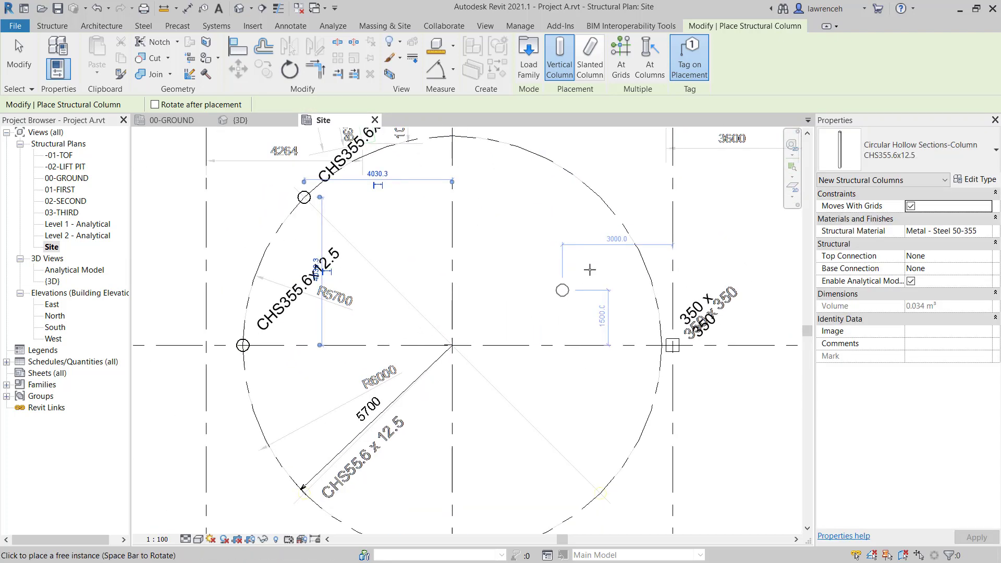
pyautogui.moveTo(625, 334); pyautogui.dragTo(610, 260, button='middle')
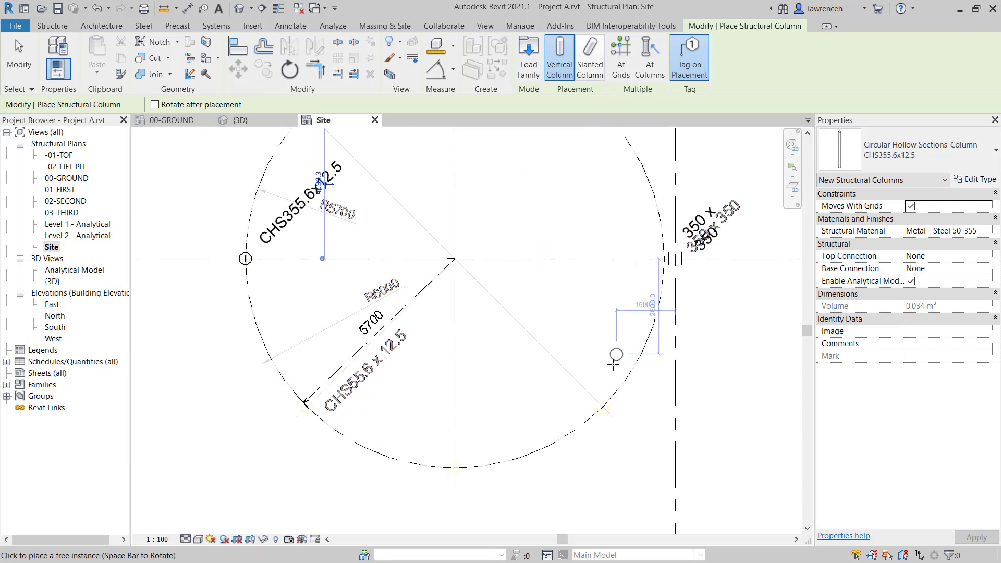
pyautogui.click(603, 406)
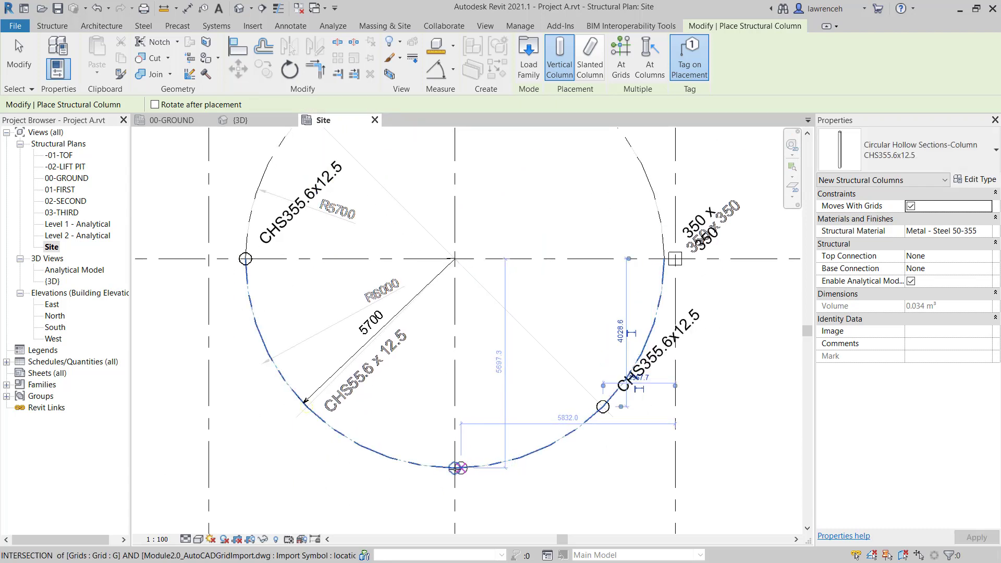
pyautogui.click(454, 468)
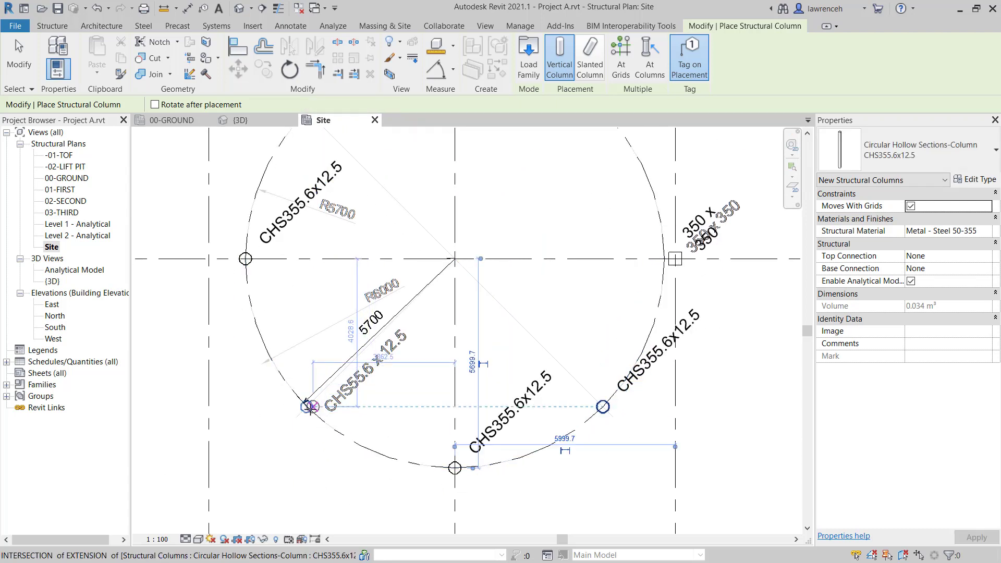
pyautogui.click(306, 406)
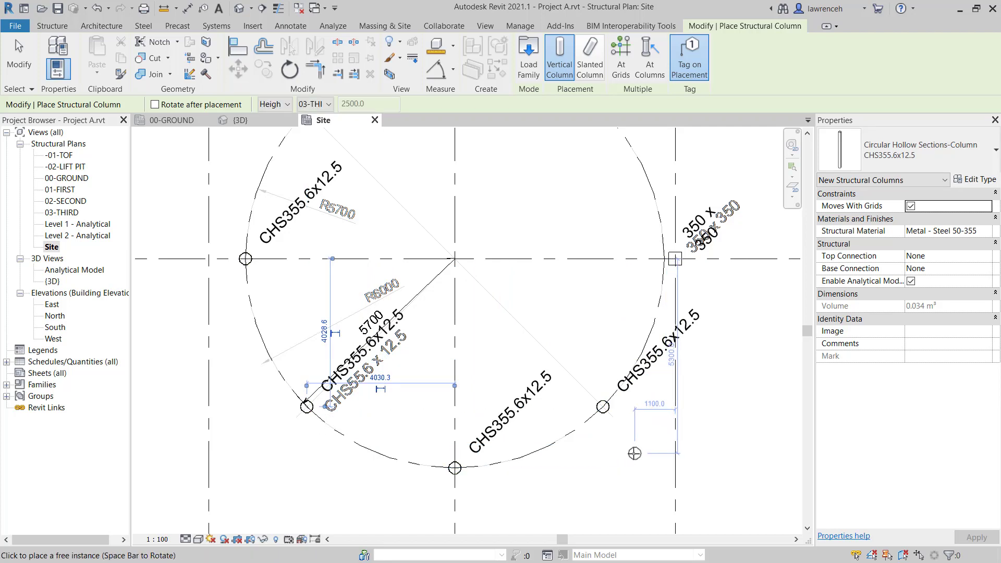
# - Finish placing columns, switch to the {3D} view and orbit round to a front view
pyautogui.click(31, 70)
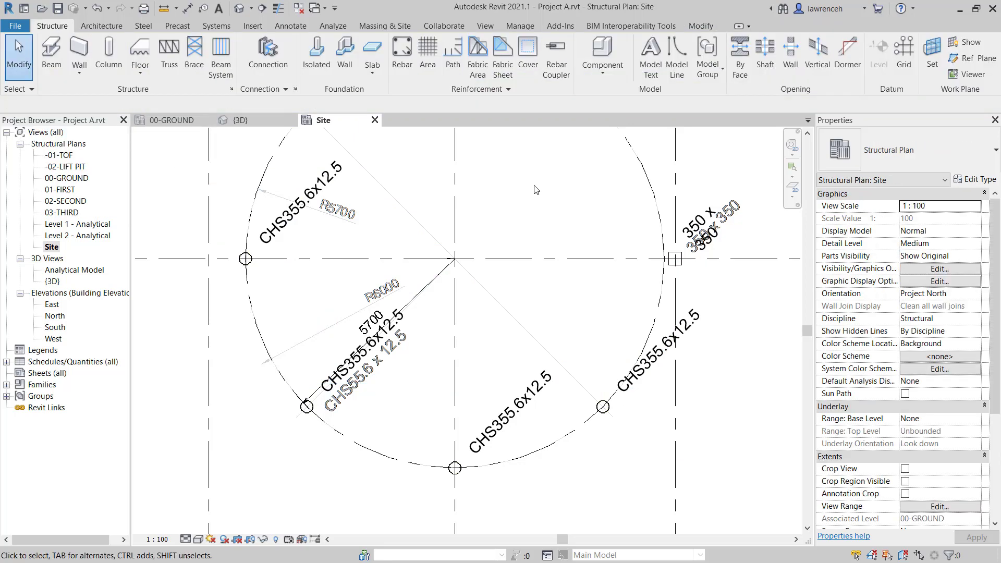
pyautogui.scroll(-4, 536, 189)
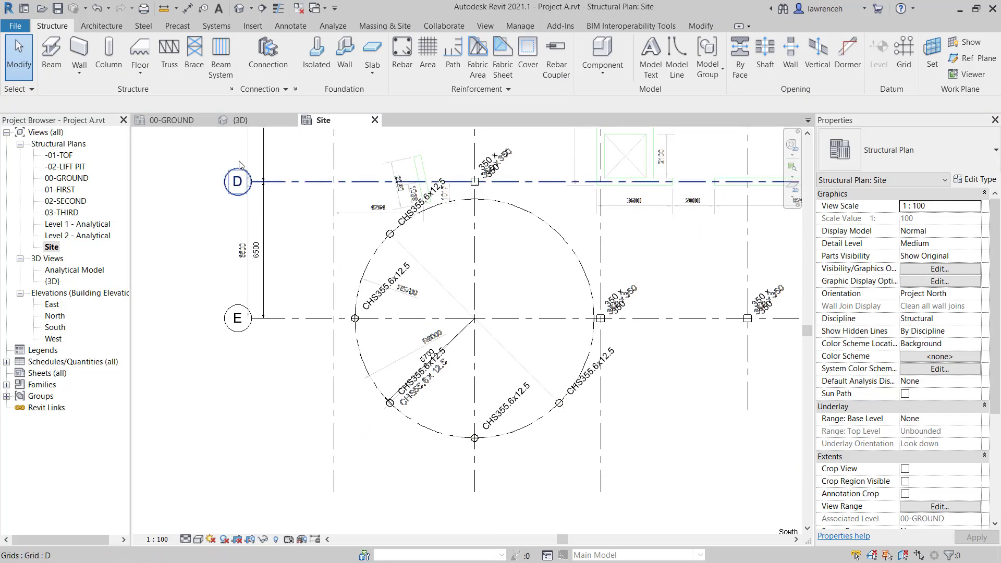
pyautogui.click(252, 123)
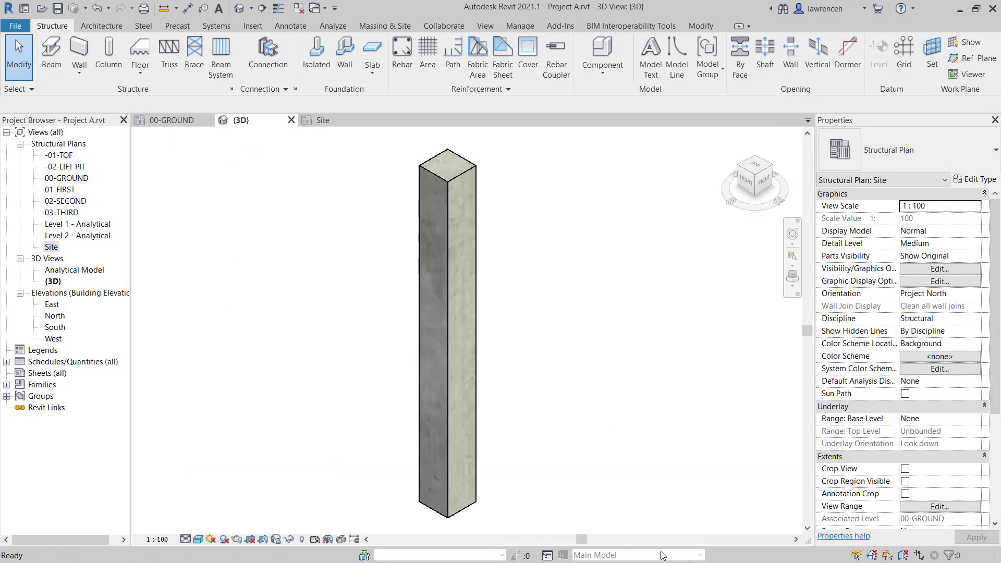
pyautogui.scroll(-8, 492, 372)
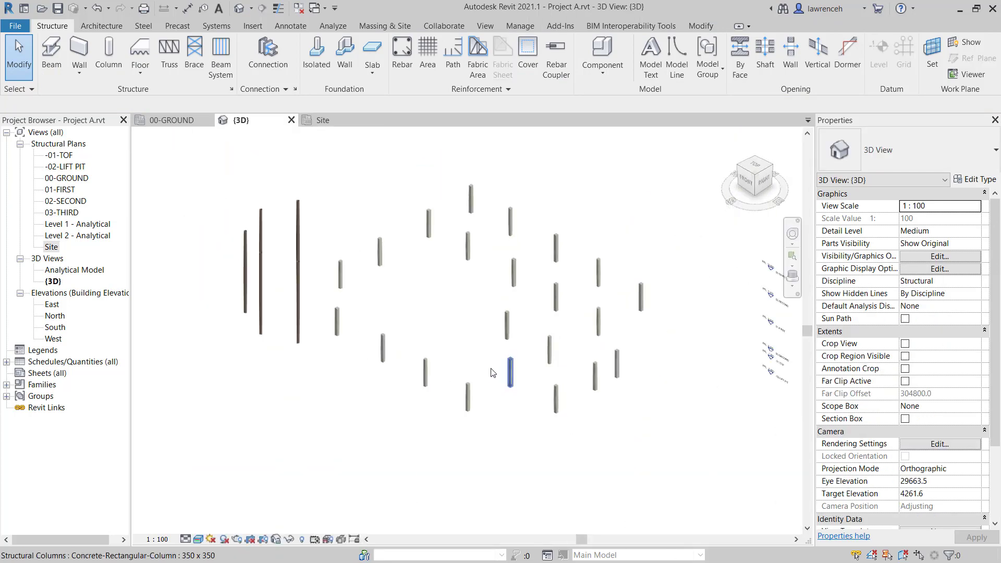
pyautogui.keyDown('shift'); pyautogui.moveTo(492, 372); pyautogui.dragTo(326, 217, button='middle'); pyautogui.keyUp('shift')
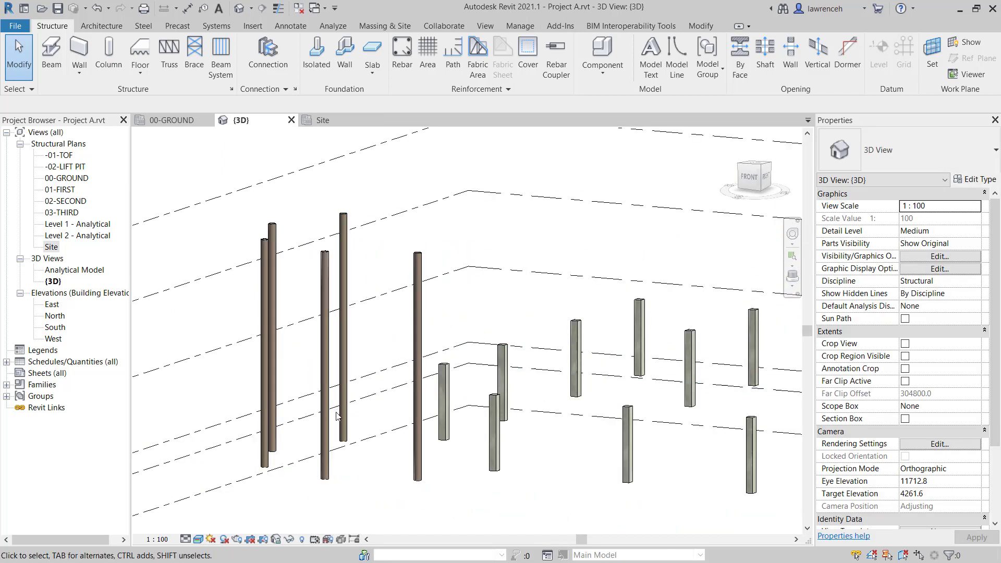
# - Select all CHS355.6x12.5 column instances visible in the 3D view
pyautogui.click(320, 271)
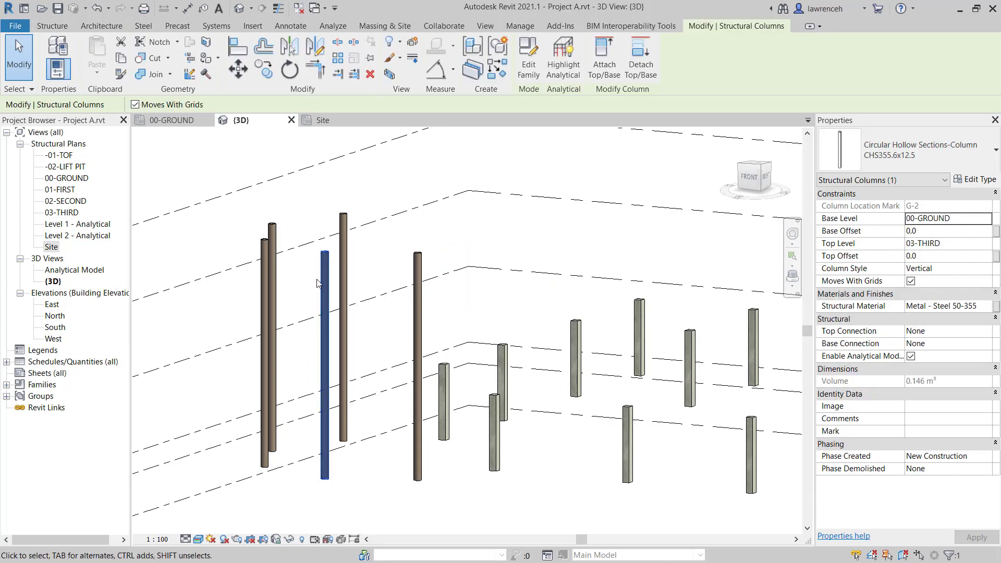
pyautogui.rightClick(507, 244)
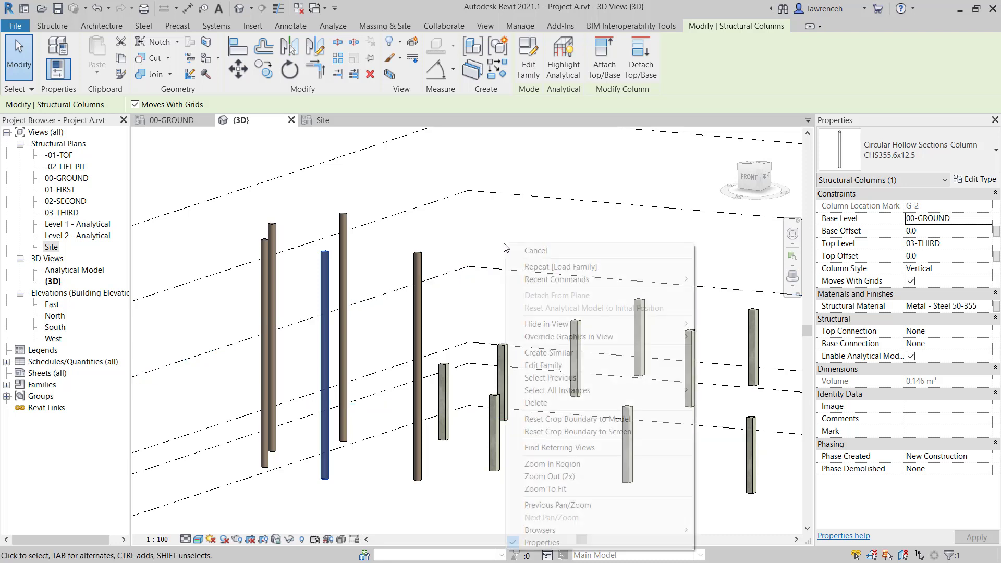
pyautogui.moveTo(661, 393)
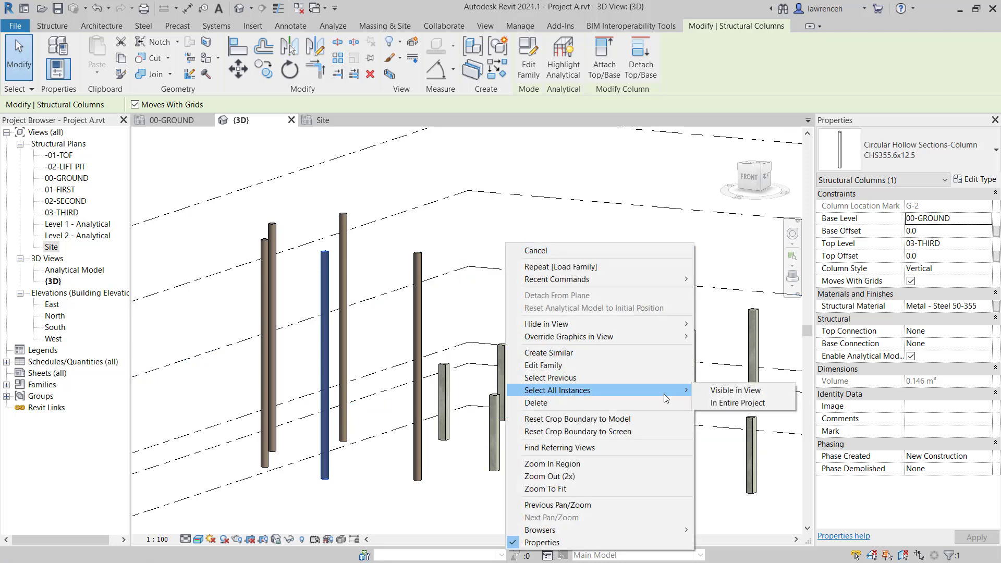
pyautogui.click(741, 391)
pyautogui.click(740, 389)
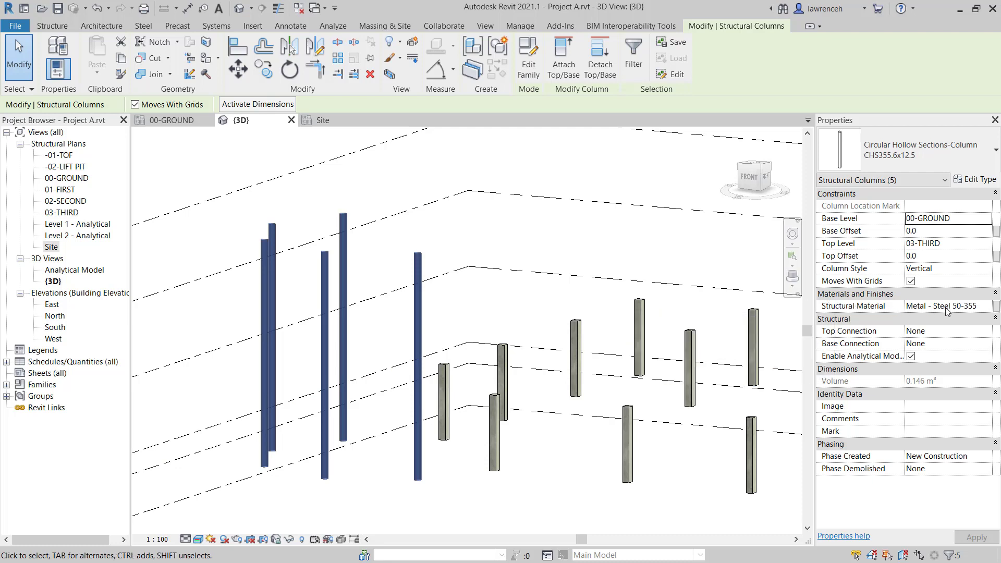
# - Link the columns' Structural Material to a new global parameter named Steel
pyautogui.click(997, 309)
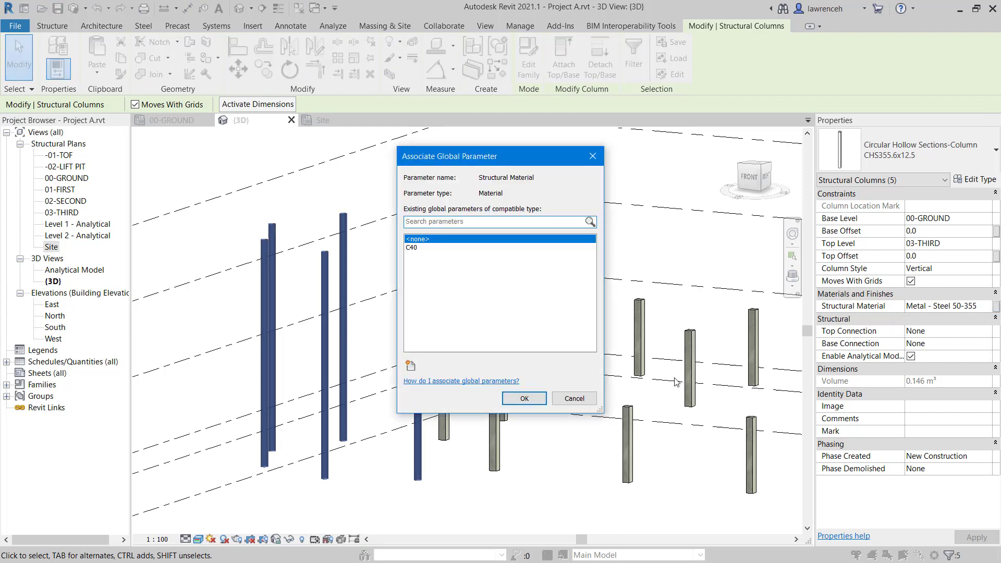
pyautogui.click(414, 366)
pyautogui.write('Steel')
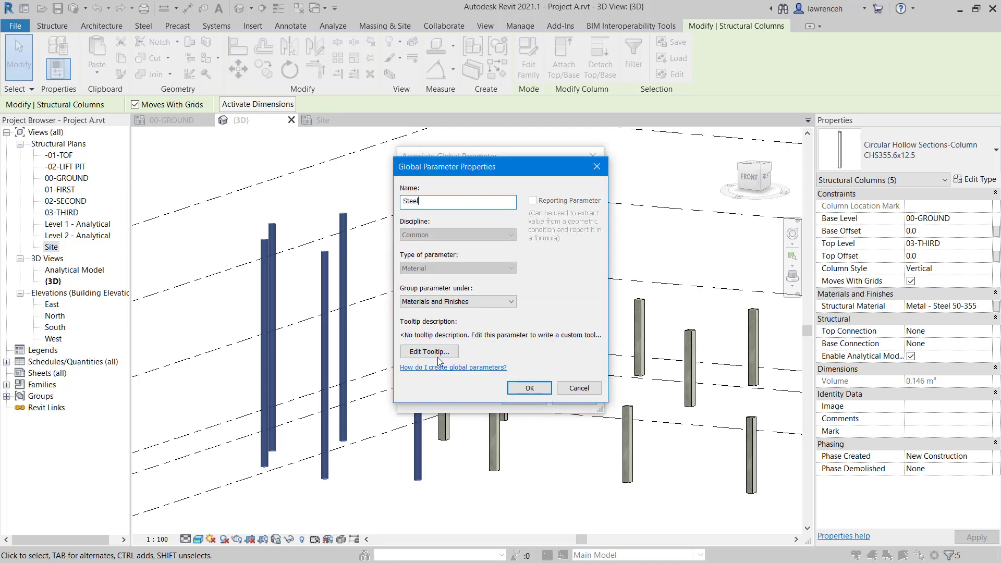
pyautogui.click(529, 387)
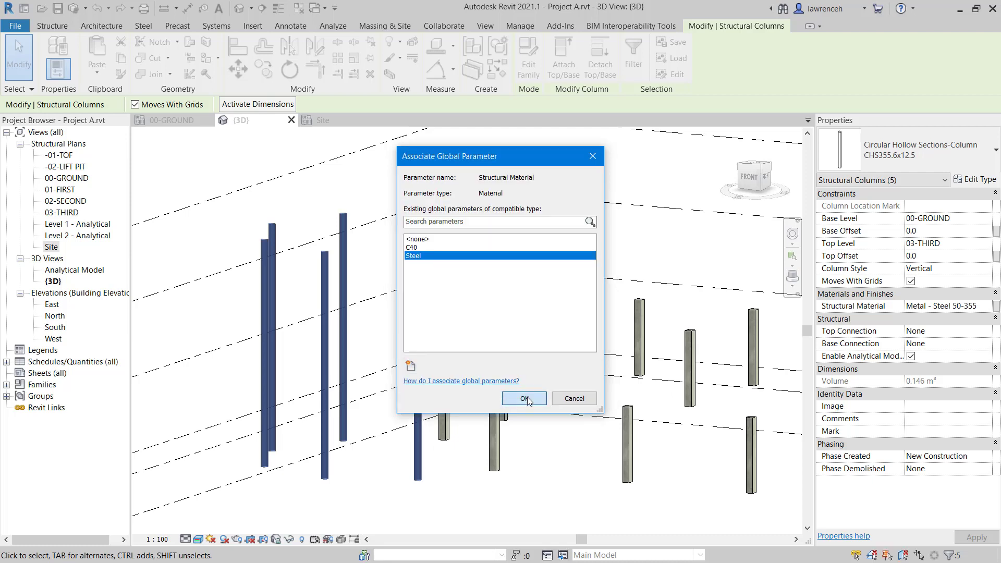
pyautogui.click(524, 397)
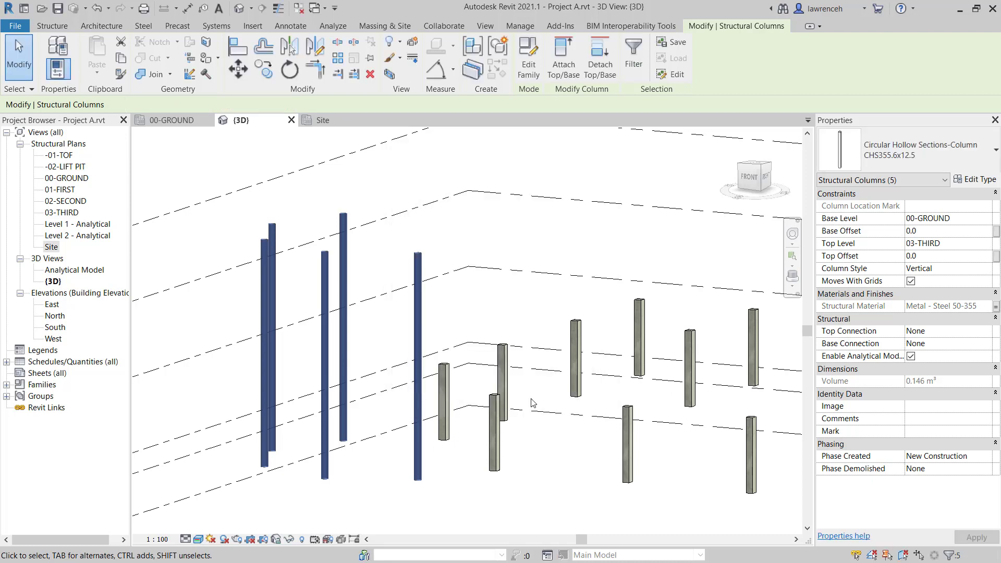
# - Open the Steel global parameter's value in the Material Browser and pick Metal - Steel 43-275
pyautogui.click(521, 28)
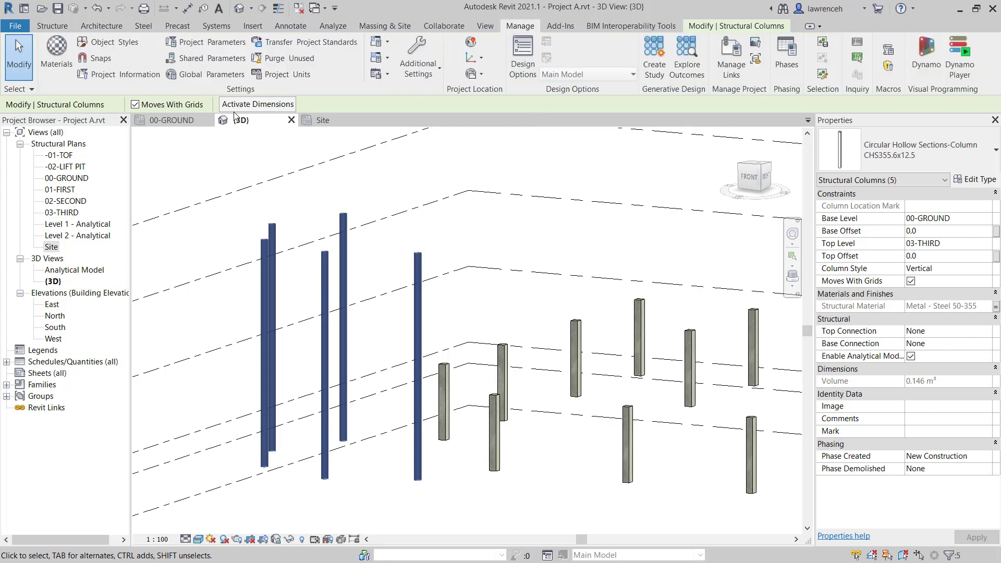
pyautogui.click(212, 77)
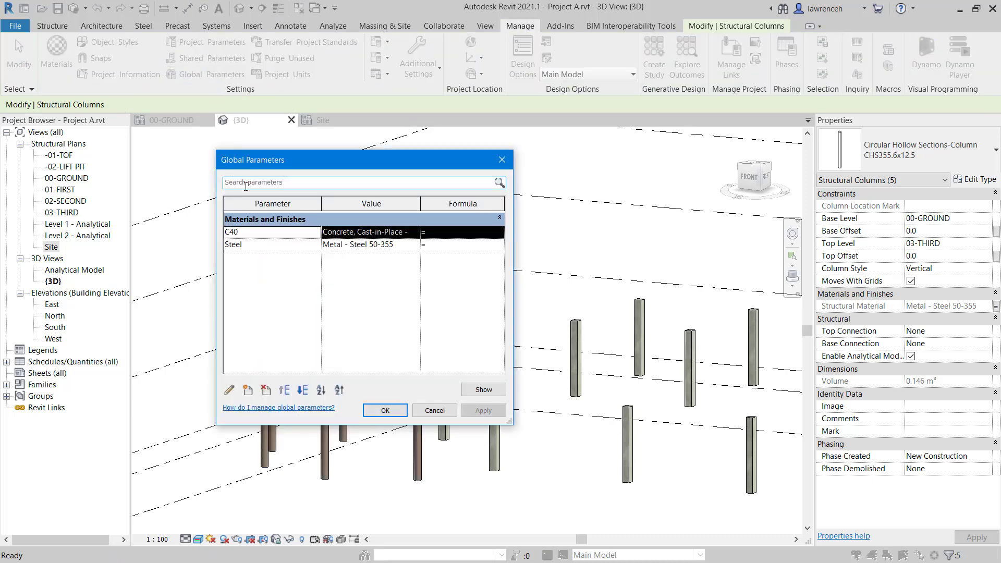
pyautogui.click(392, 246)
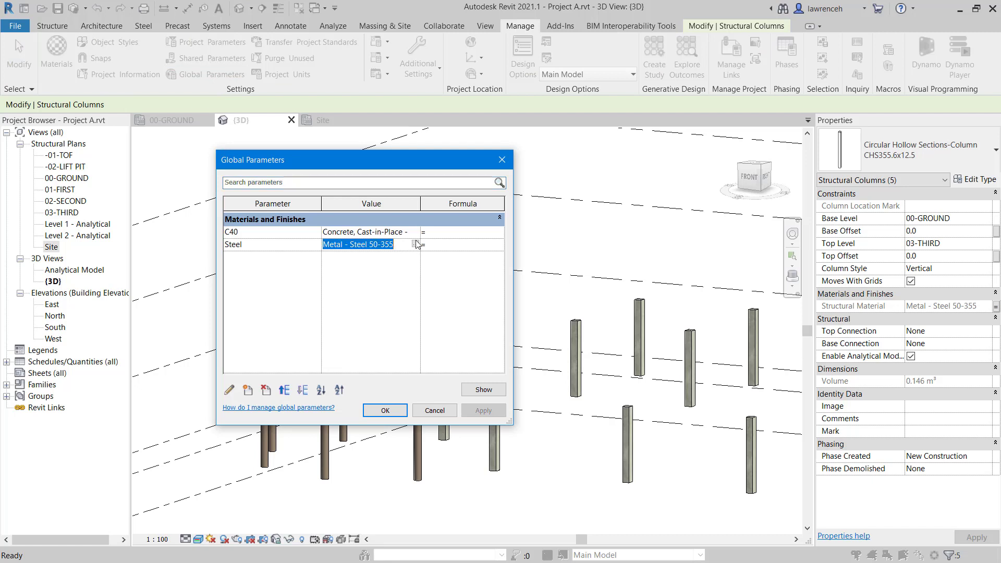
pyautogui.click(416, 244)
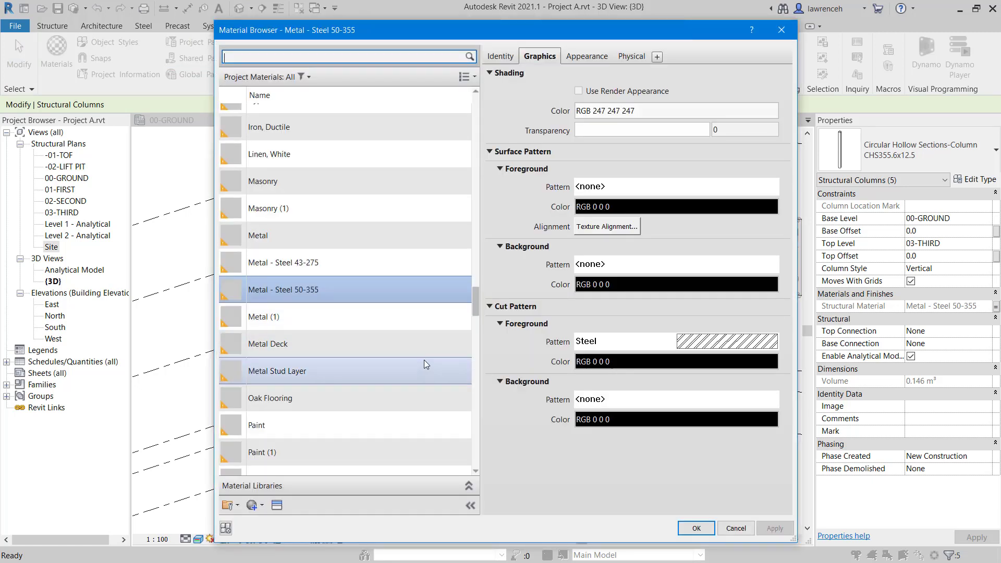
pyautogui.click(355, 265)
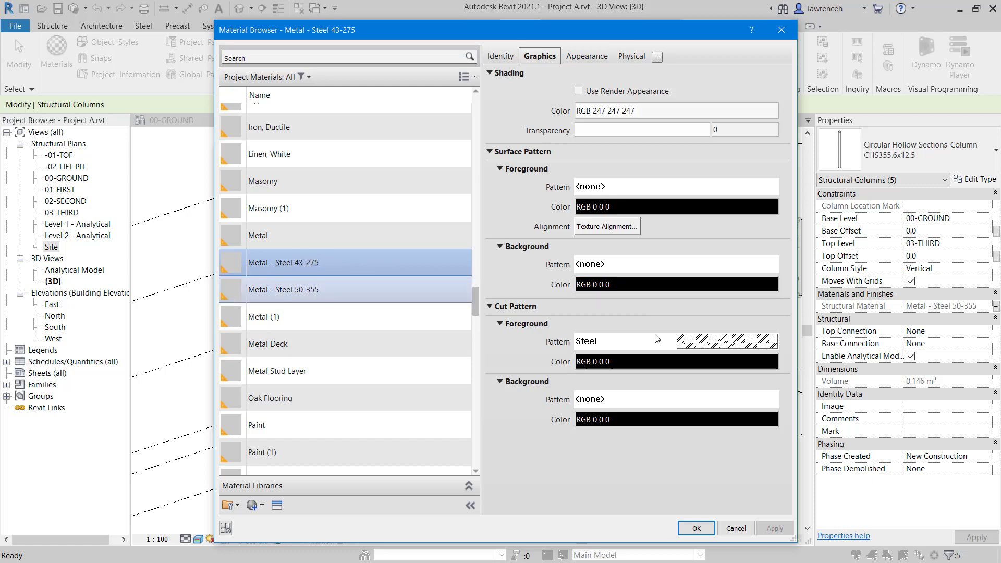
# - Set Metal - Steel 43-275's cut foreground pattern to Diagonal up 1.5mm
pyautogui.click(728, 346)
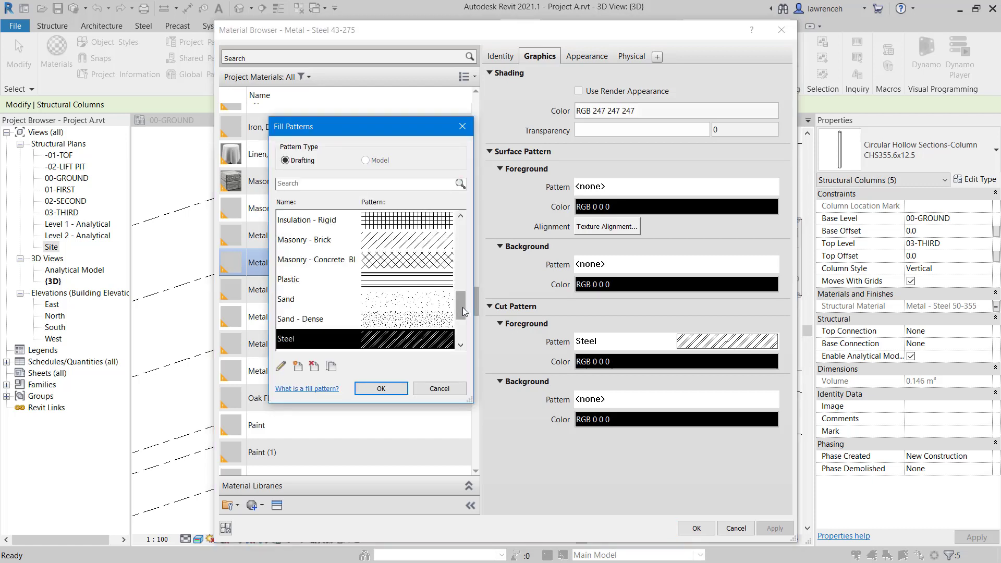
pyautogui.moveTo(463, 307); pyautogui.dragTo(478, 264)
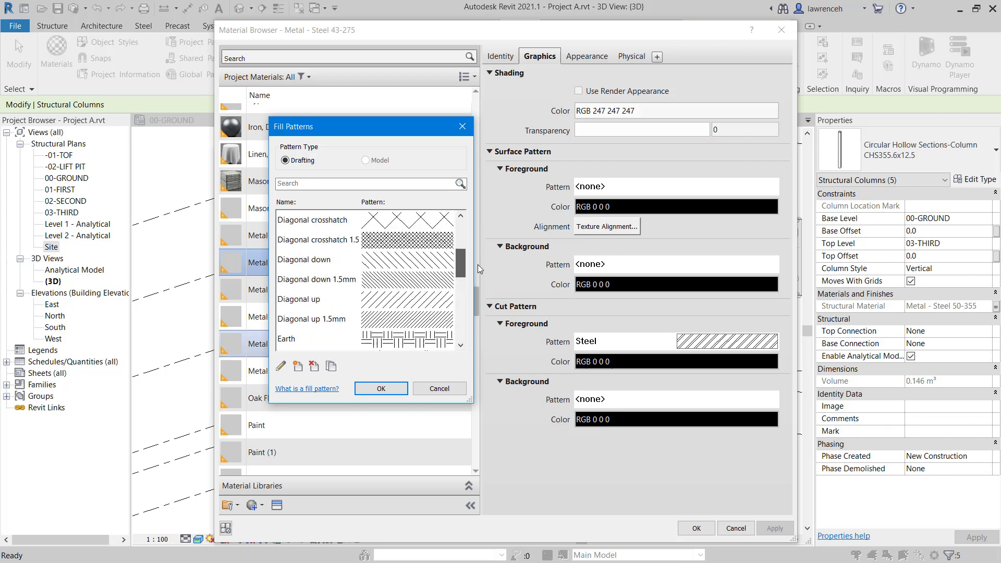
pyautogui.click(312, 320)
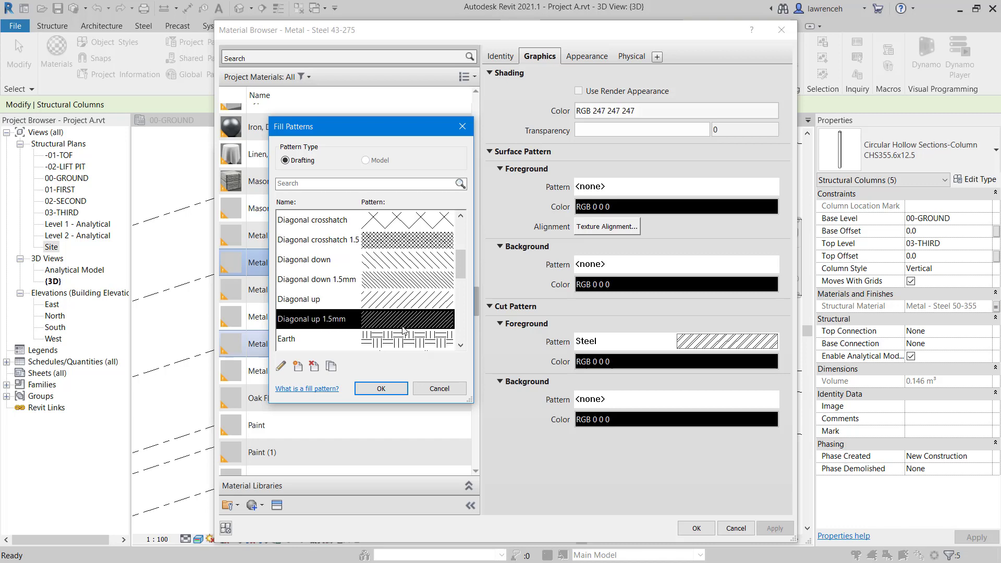
pyautogui.click(381, 389)
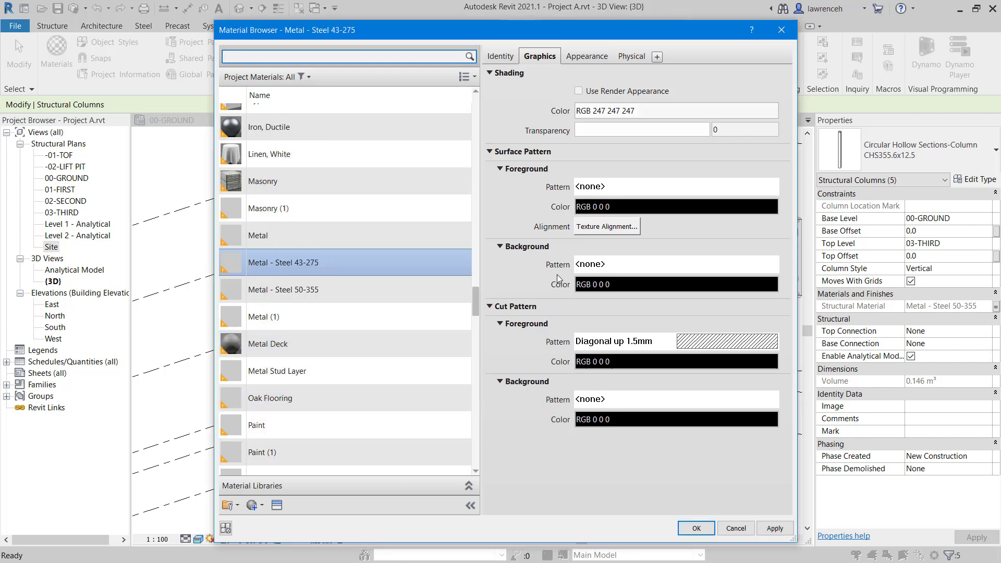
# - Set the material's appearance colour to blue, RGB 0 128 255
pyautogui.click(598, 58)
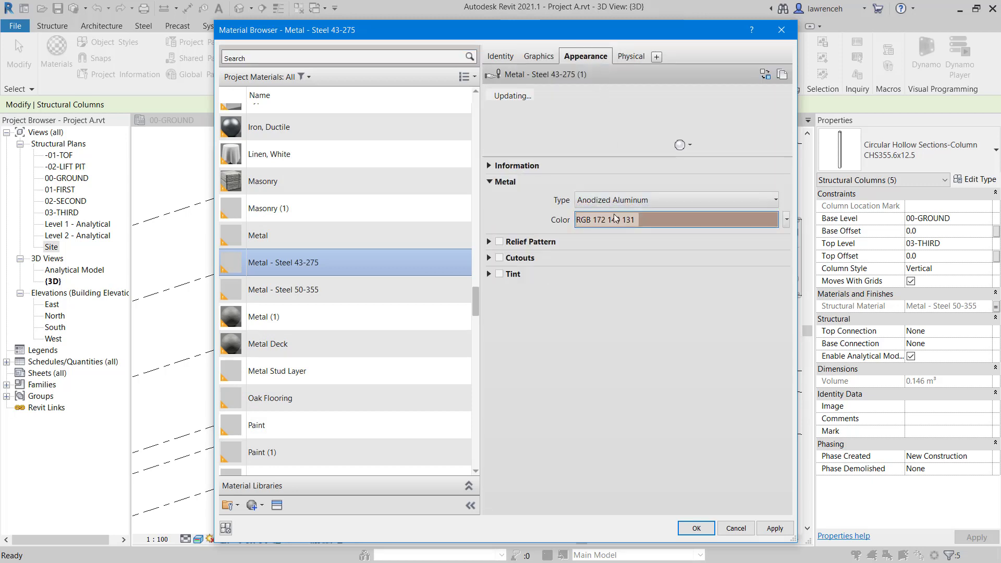
pyautogui.click(647, 224)
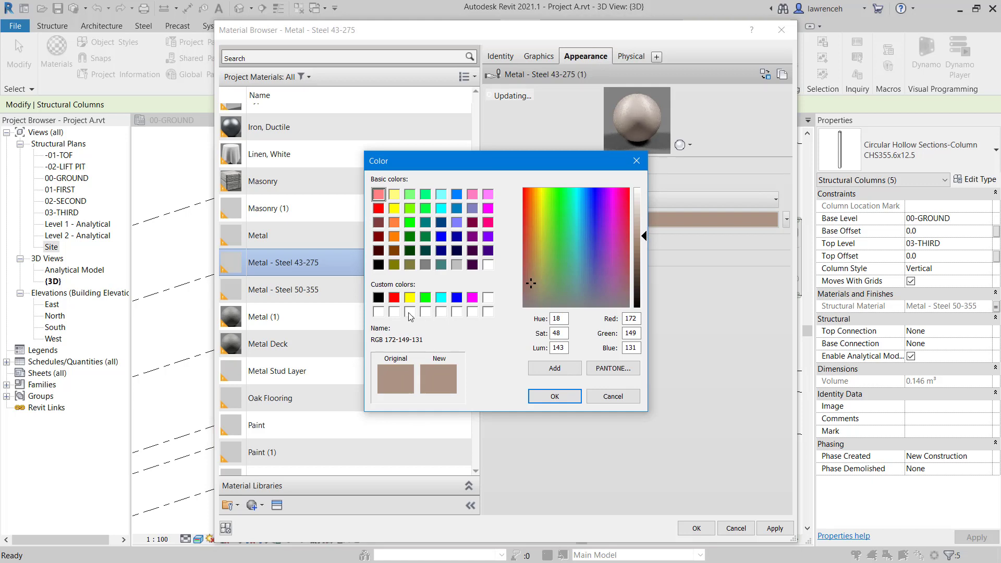
pyautogui.click(457, 194)
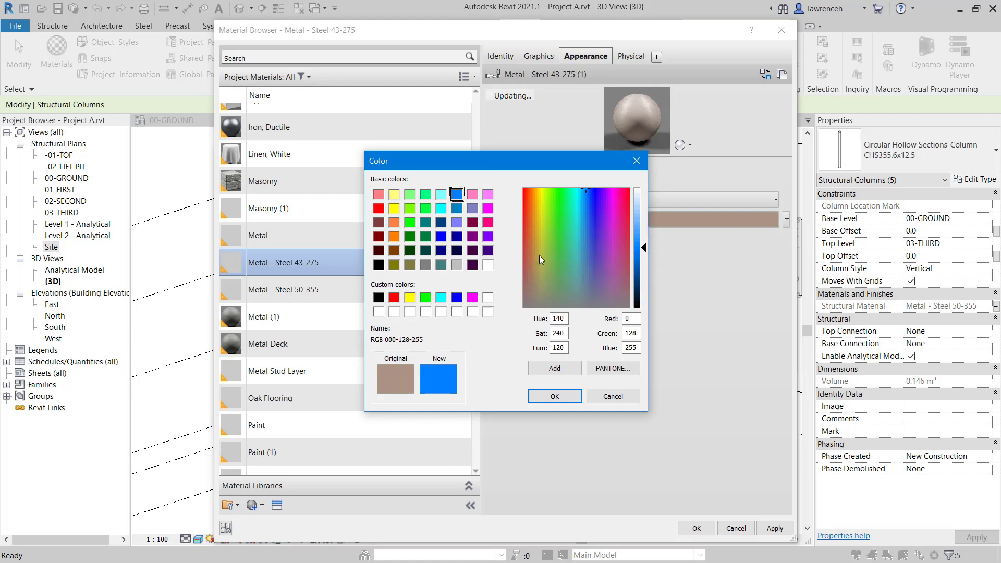
pyautogui.click(567, 398)
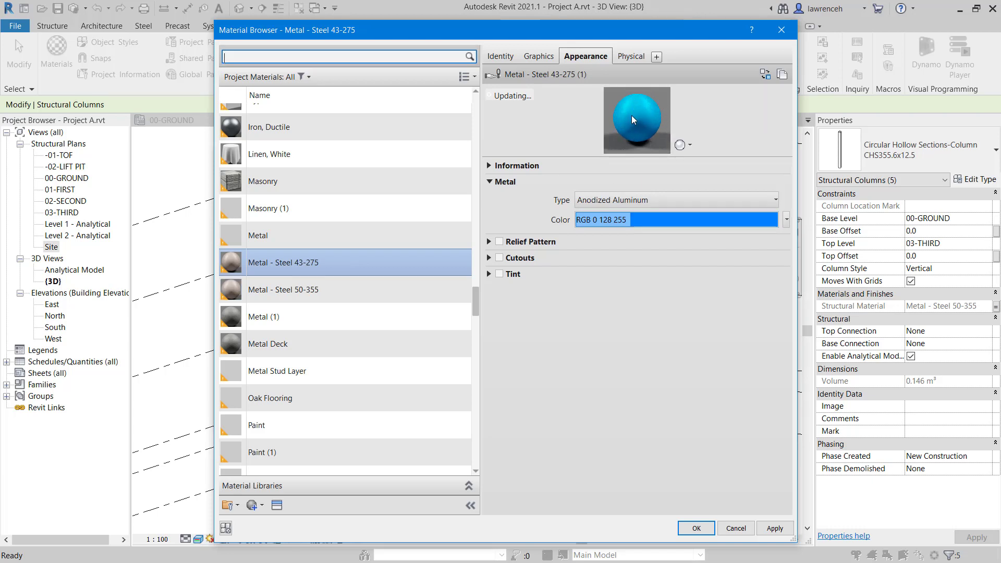
# - Turn on Use Render Appearance so the material's shading shows the blue colour
pyautogui.click(539, 58)
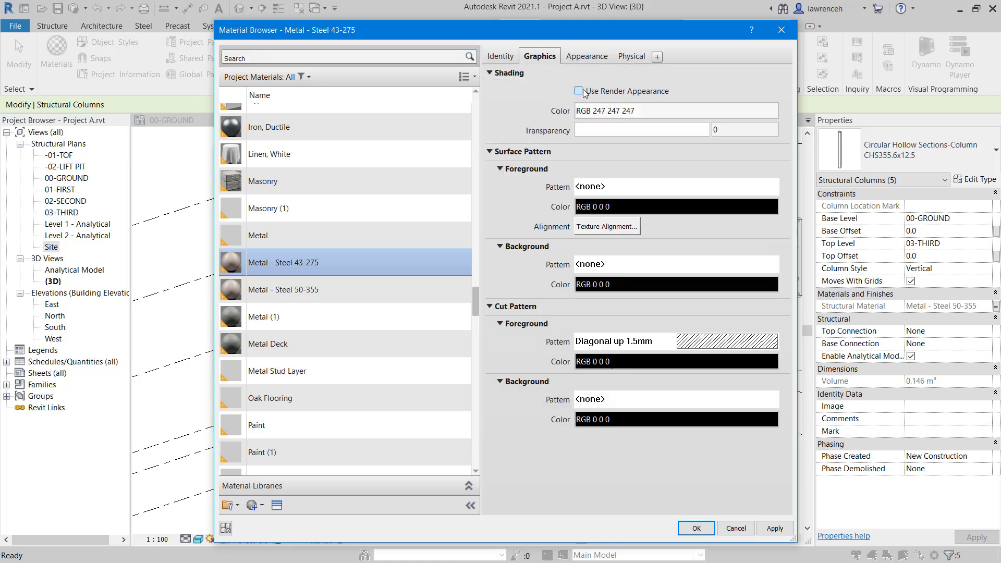
pyautogui.click(584, 92)
pyautogui.click(585, 56)
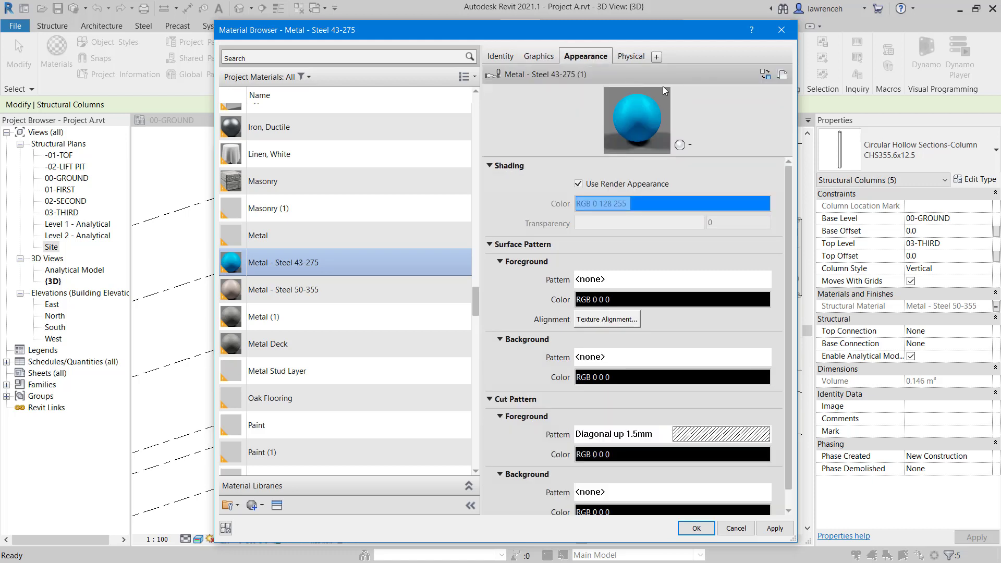
pyautogui.click(548, 56)
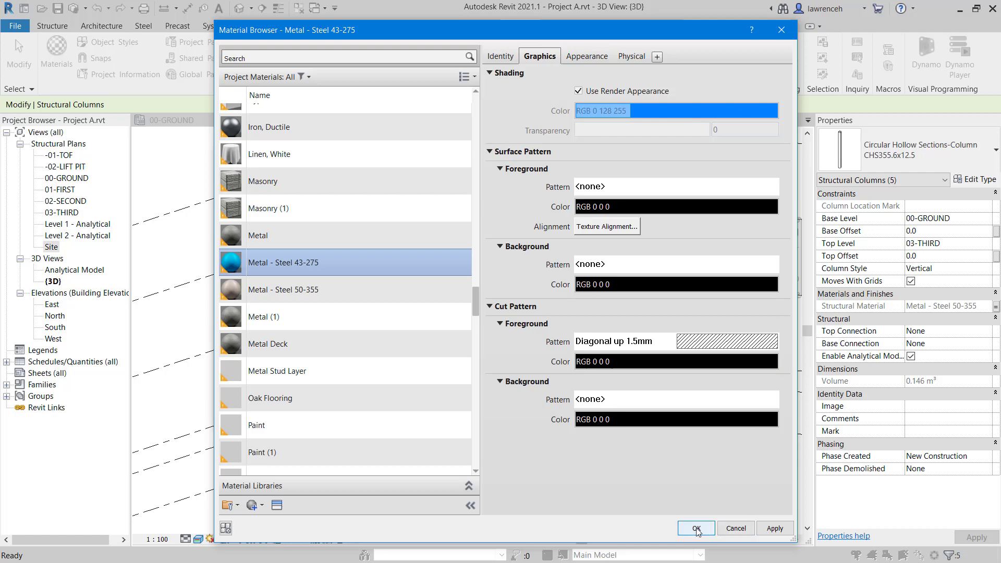
# - Accept the Material Browser and Global Parameters changes, then deselect to see the blue columns
pyautogui.press('Return')
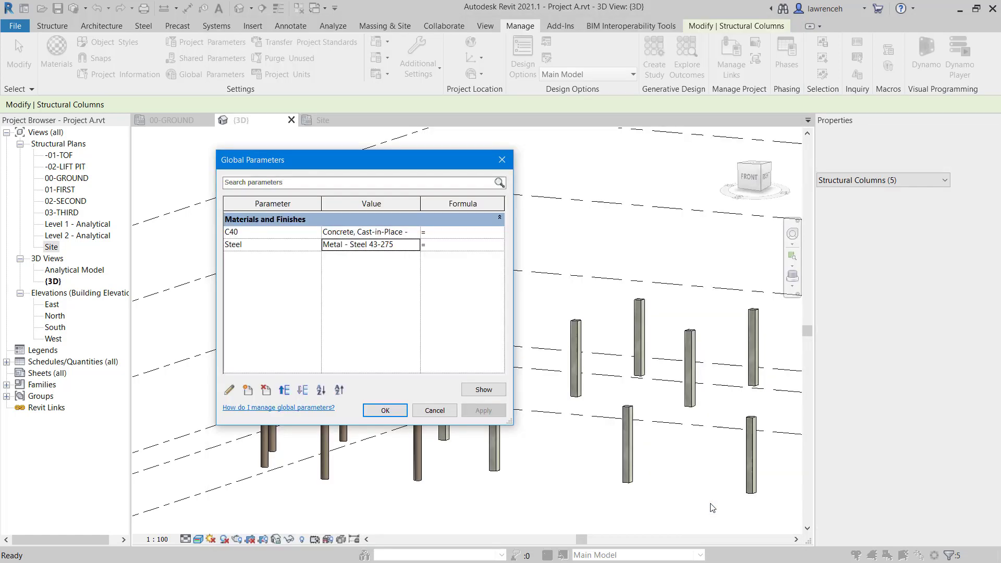
pyautogui.click(386, 410)
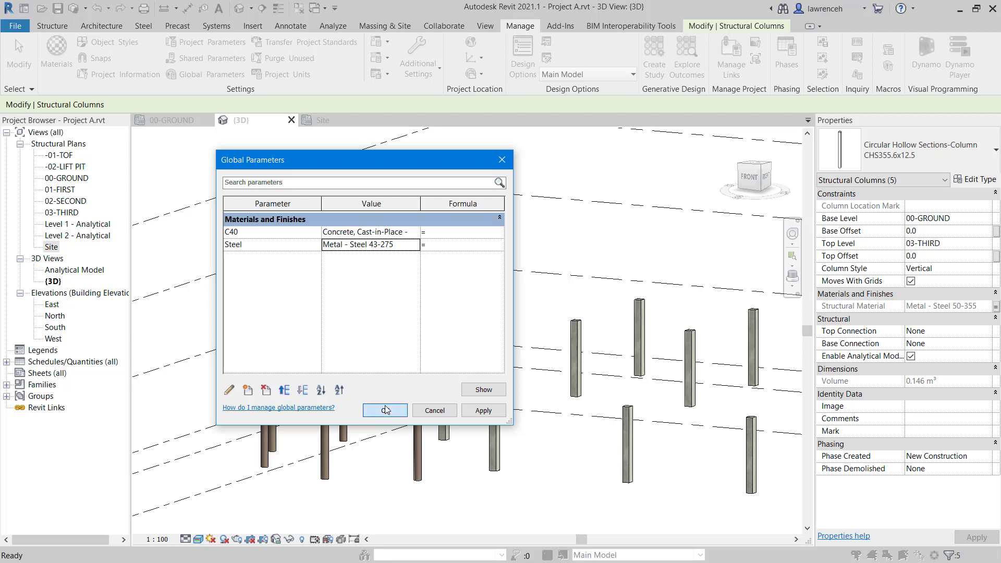
pyautogui.click(579, 502)
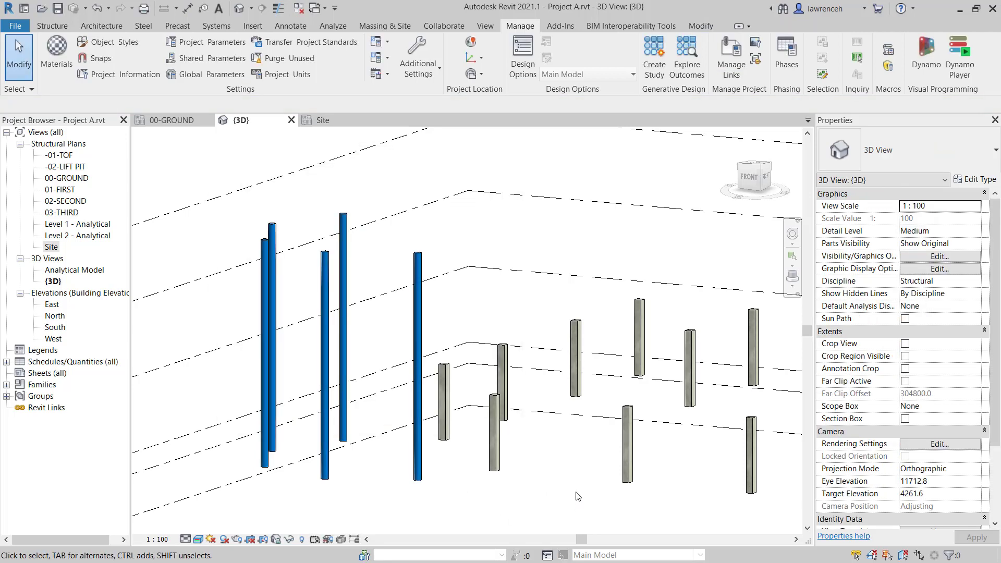